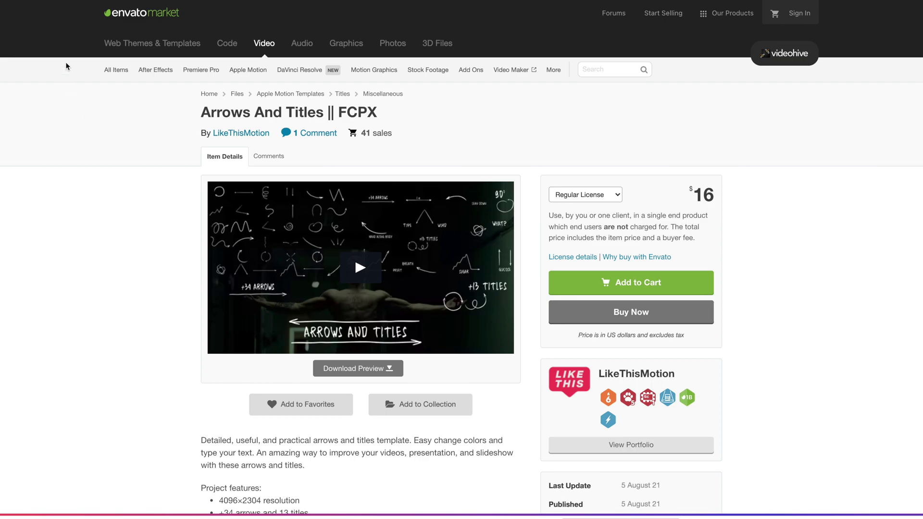
- Scroll through the Arrows And Titles || FCPX description and features on Envato Market
scroll(75, 211, down, 2)
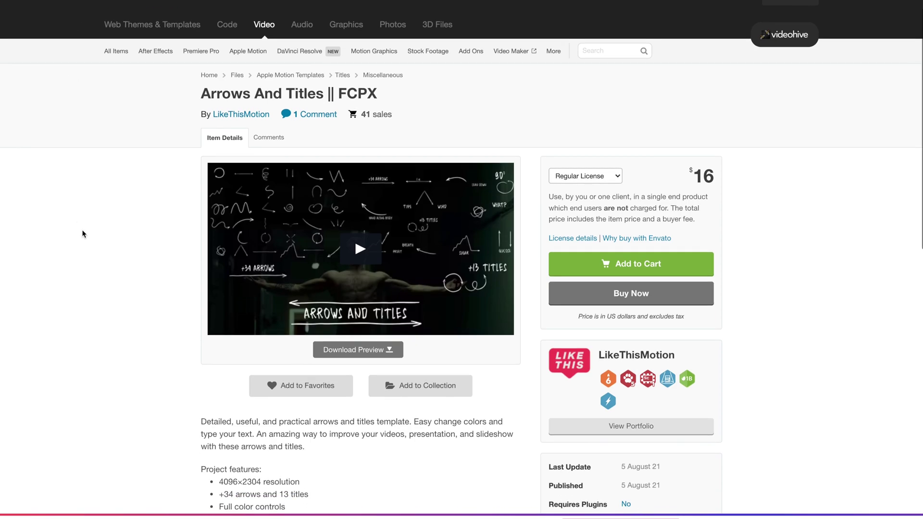
scroll(205, 379, down, 1)
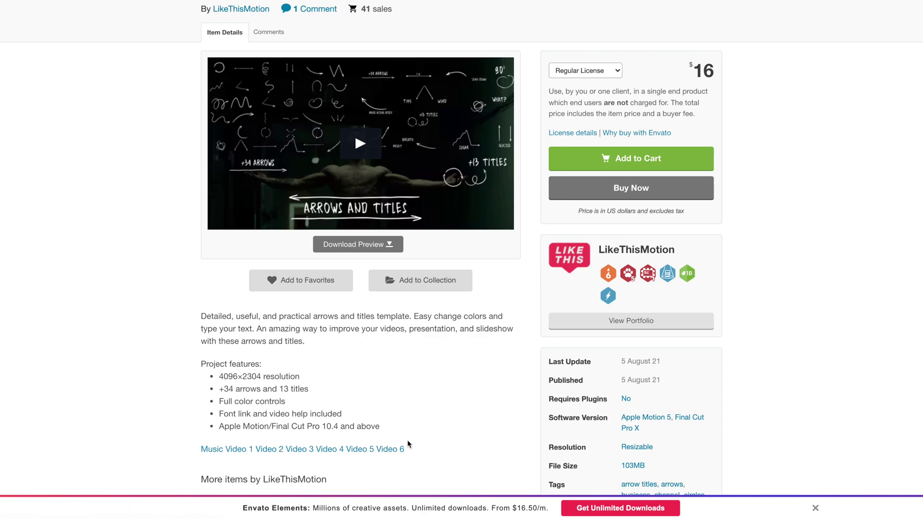
scroll(783, 220, down, 1)
scroll(785, 220, up, 1)
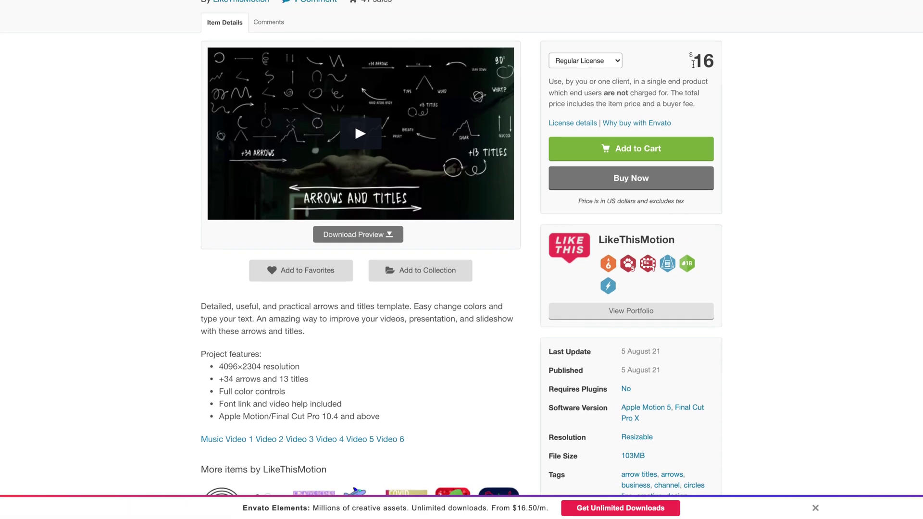
scroll(761, 158, up, 2)
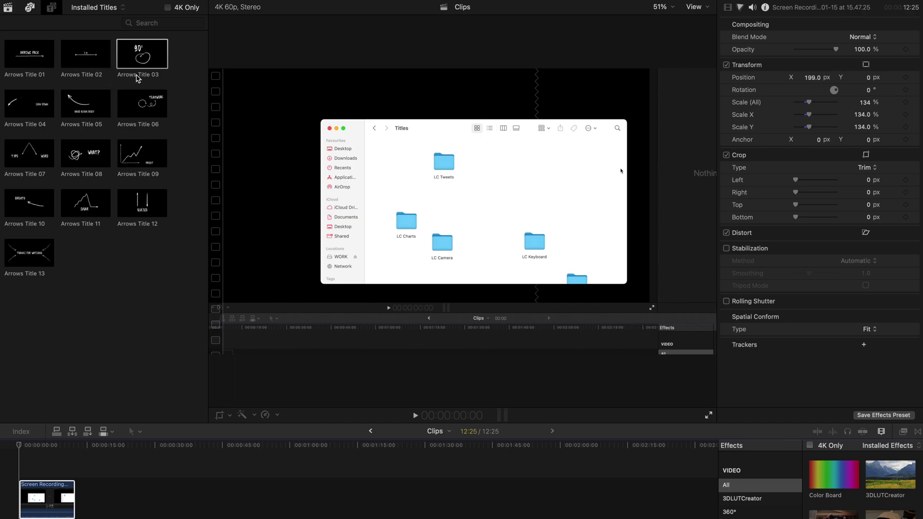
- Preview Arrows Title 03, then browse the installed Arrows Element 01–34 generators
click(141, 54)
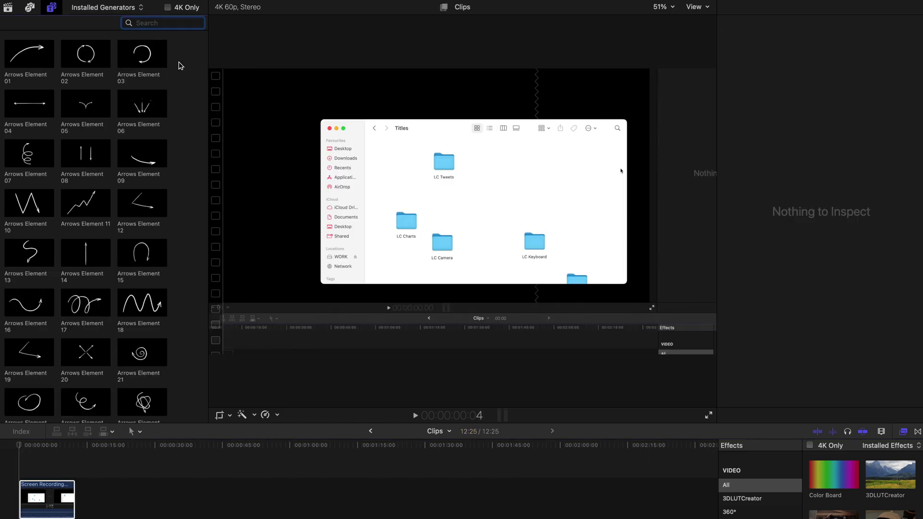
scroll(178, 71, down, 3)
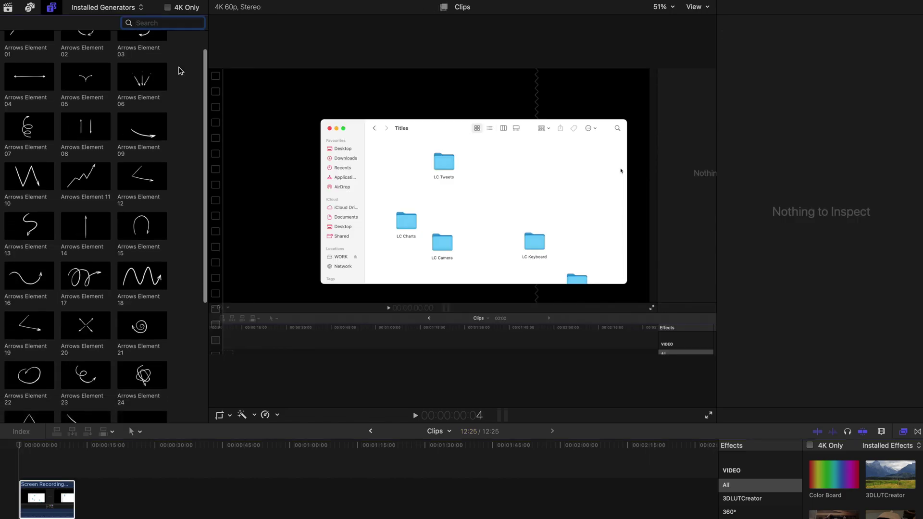
scroll(178, 71, up, 3)
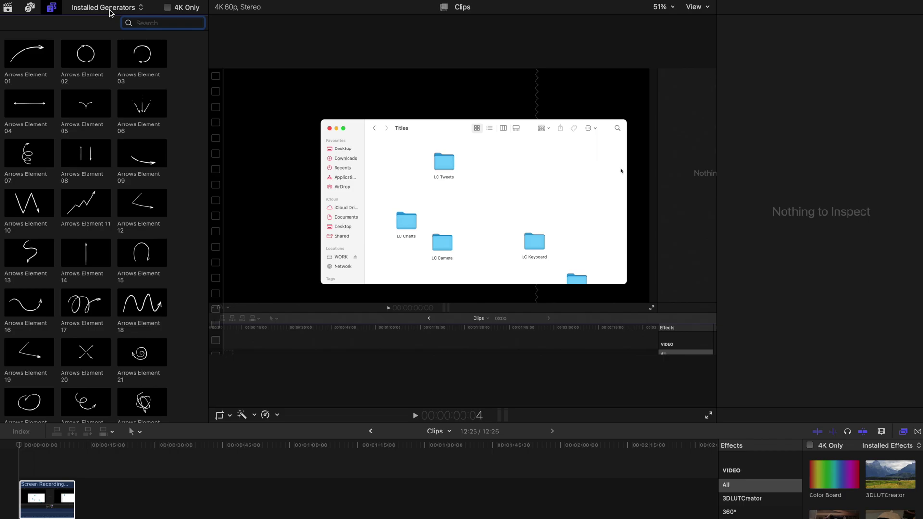
scroll(143, 108, down, 2)
scroll(33, 71, up, 2)
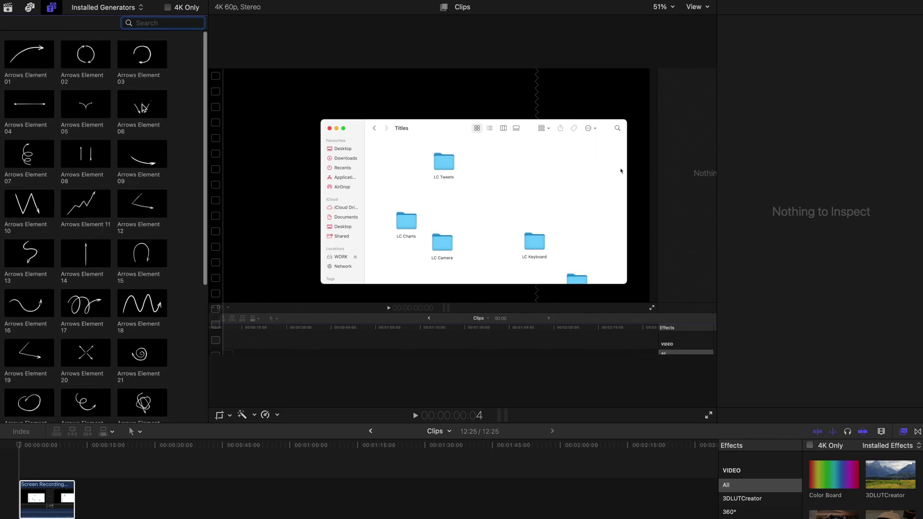
scroll(82, 85, down, 2)
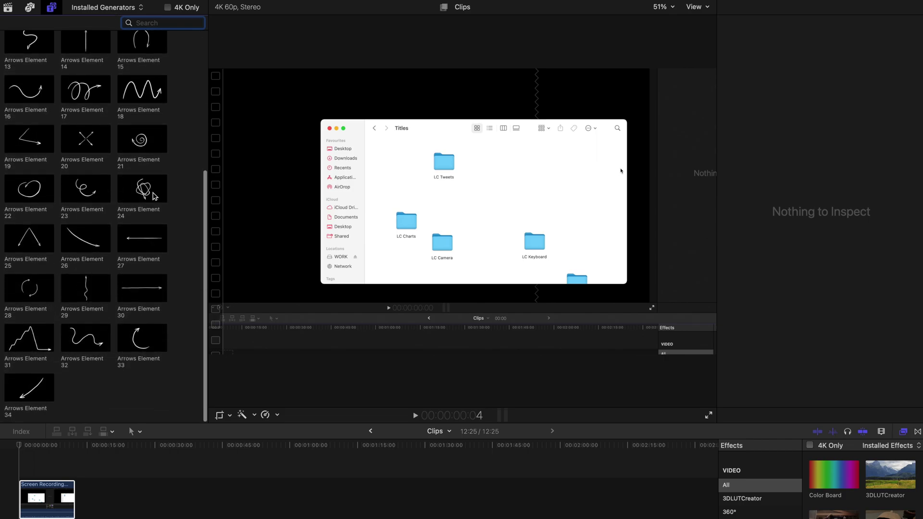
scroll(154, 197, up, 2)
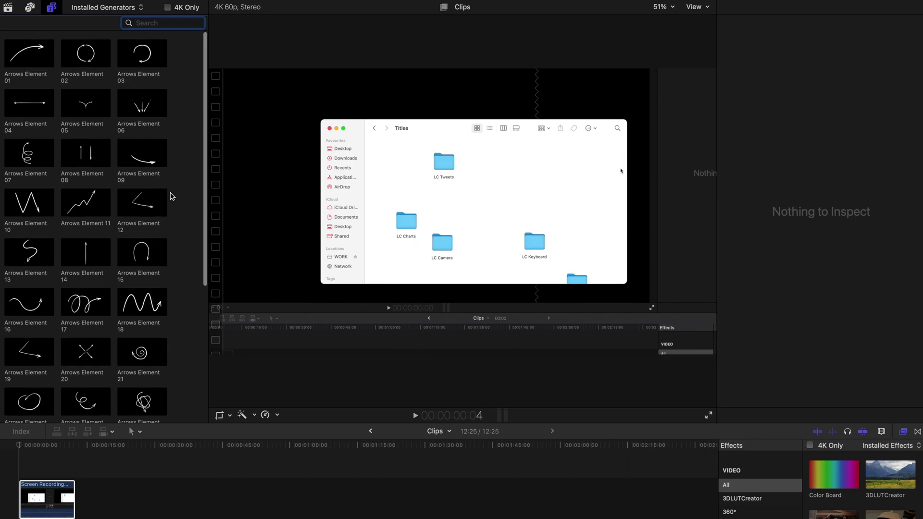
scroll(171, 196, down, 3)
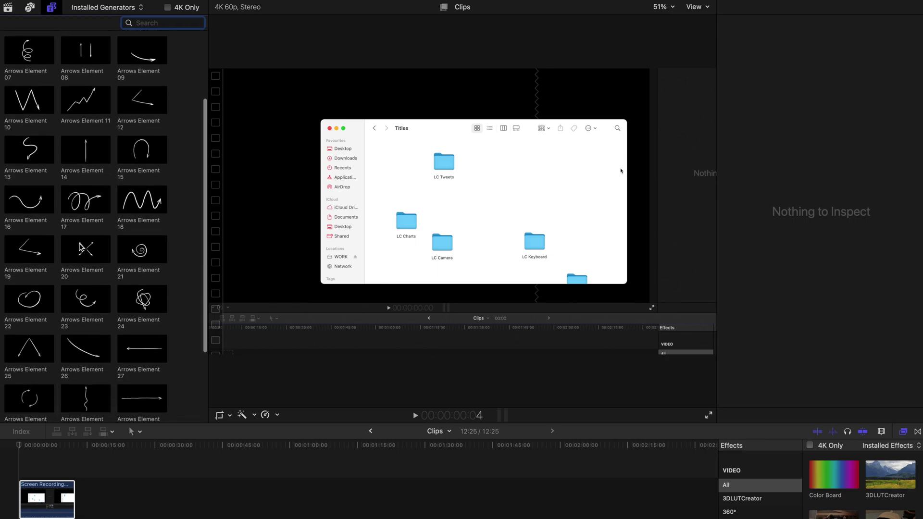
scroll(119, 243, up, 2)
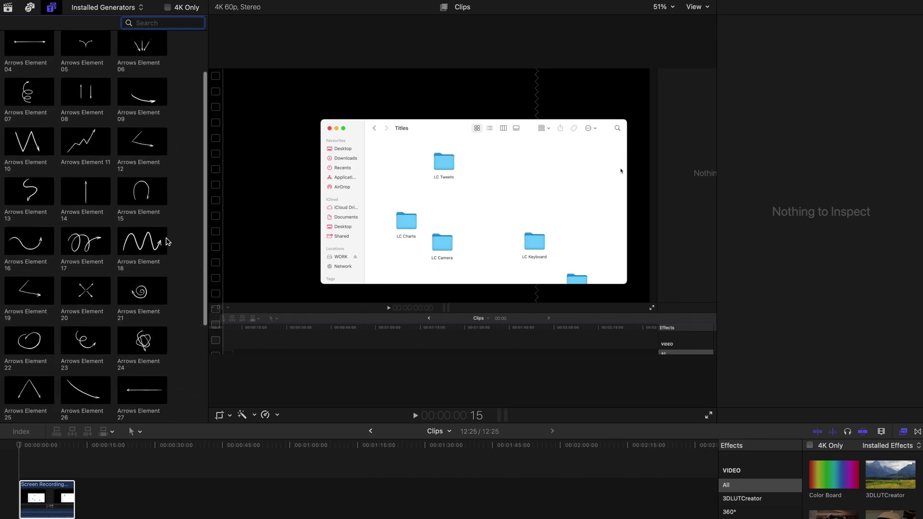
scroll(168, 241, down, 2)
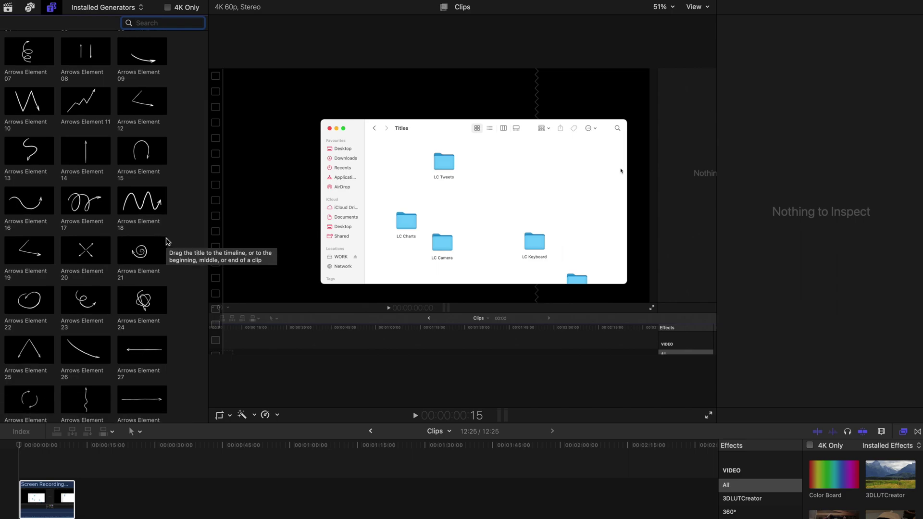
scroll(168, 241, up, 2)
click(143, 106)
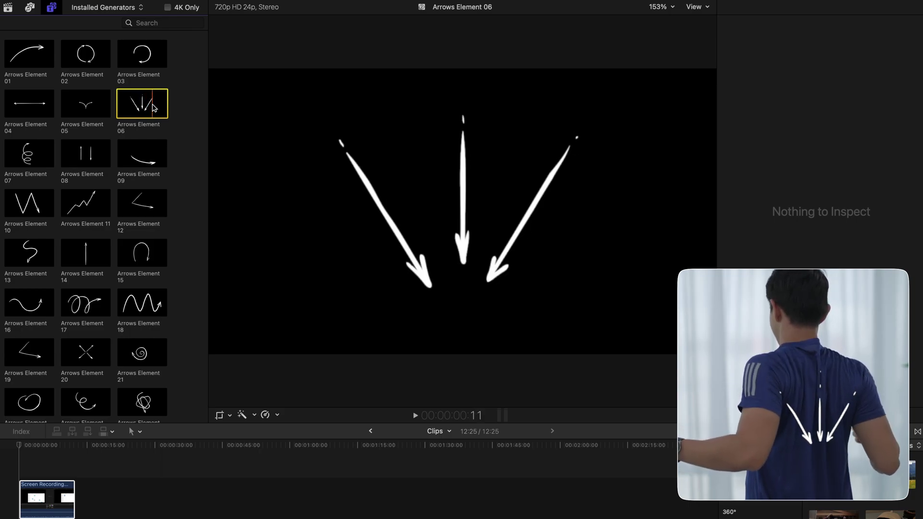
scroll(92, 103, down, 1)
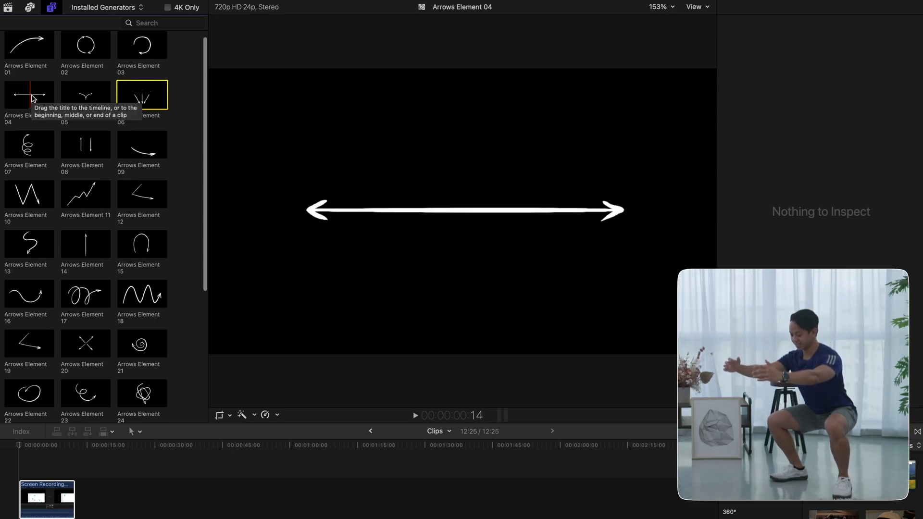
scroll(42, 102, down, 5)
scroll(42, 102, down, 5)
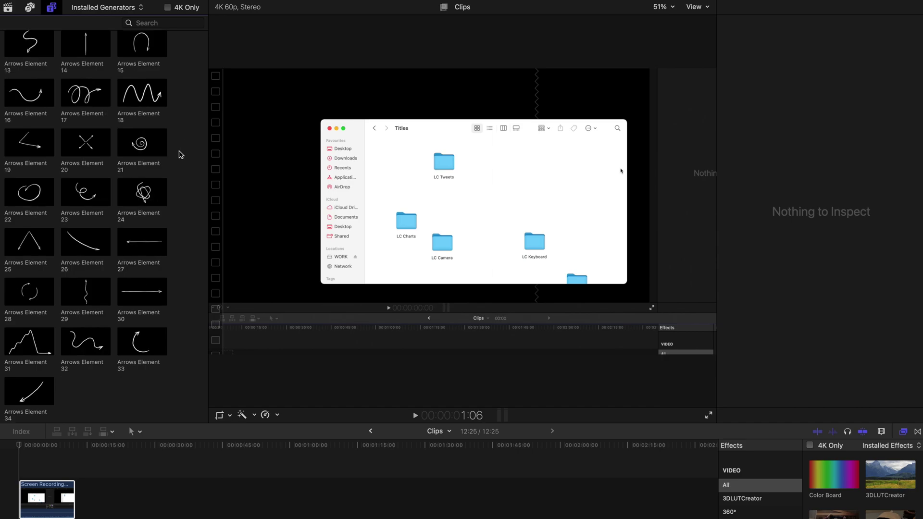
scroll(171, 215, up, 5)
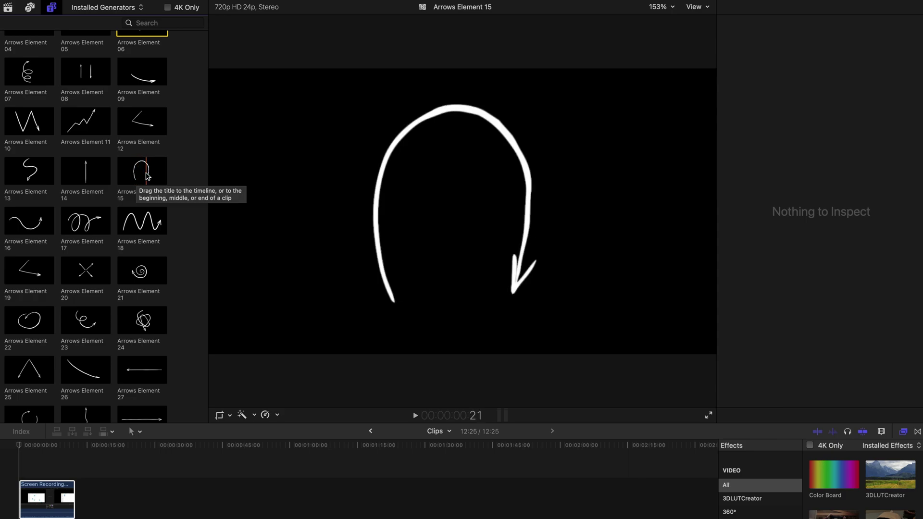
scroll(182, 153, down, 2)
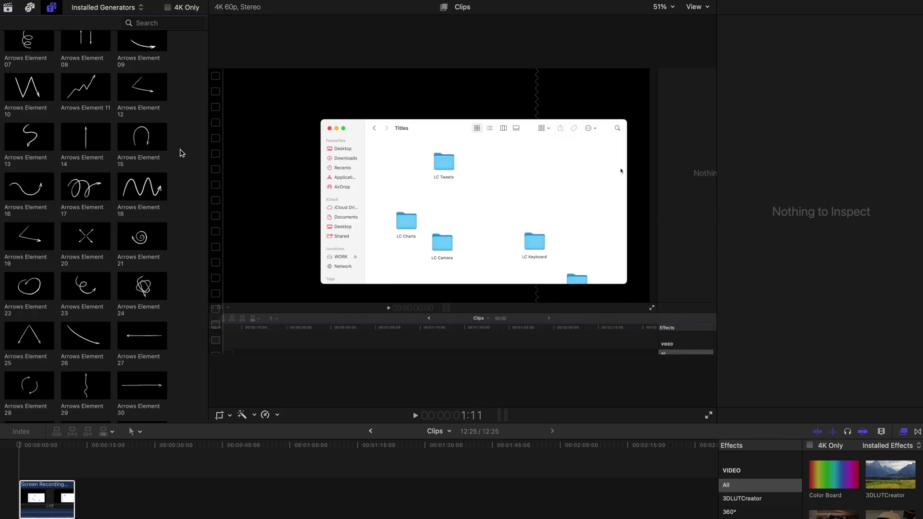
- Connect the looping Arrows Element 22 circling arrow above the screen recording at the playhead
click(30, 295)
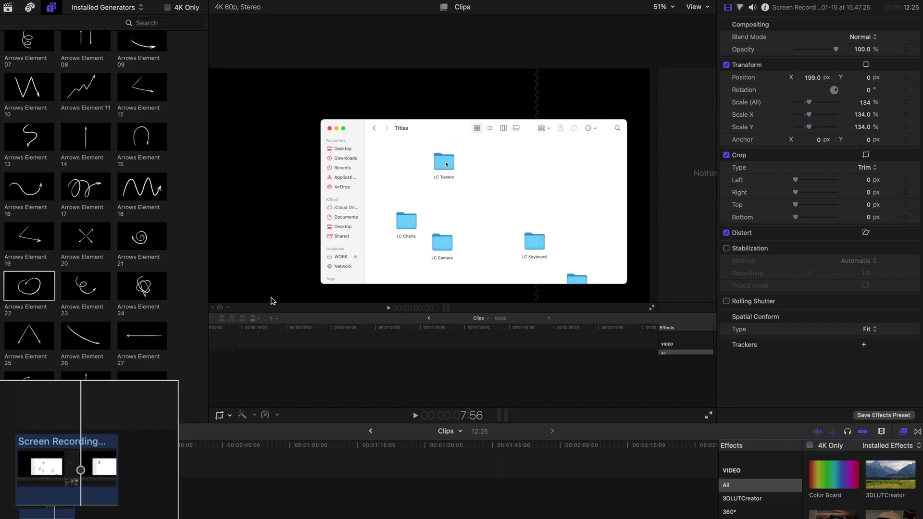
click(94, 431)
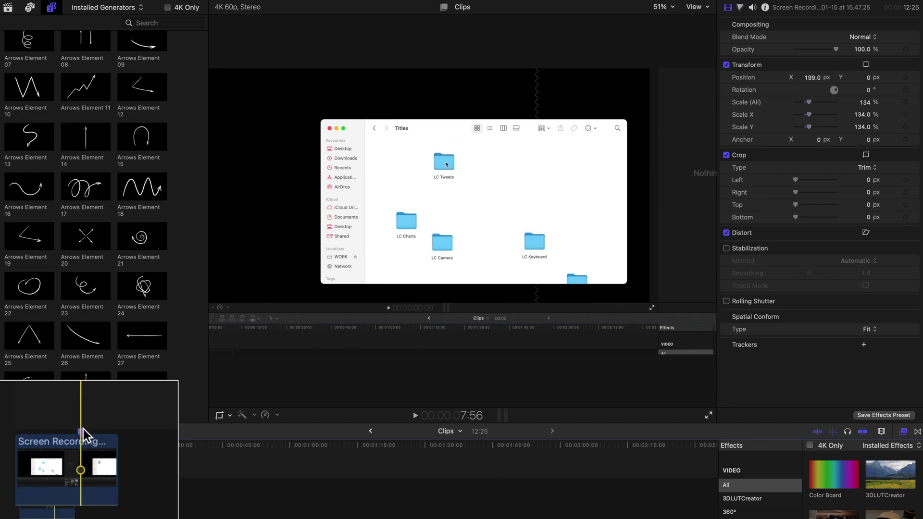
key(super+equal)
key(super+equal)
key(super+equal)
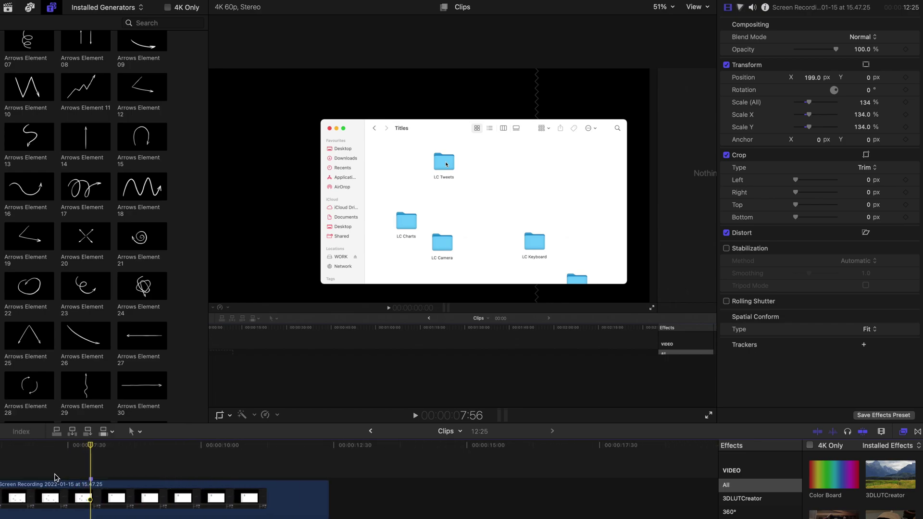
click(35, 290)
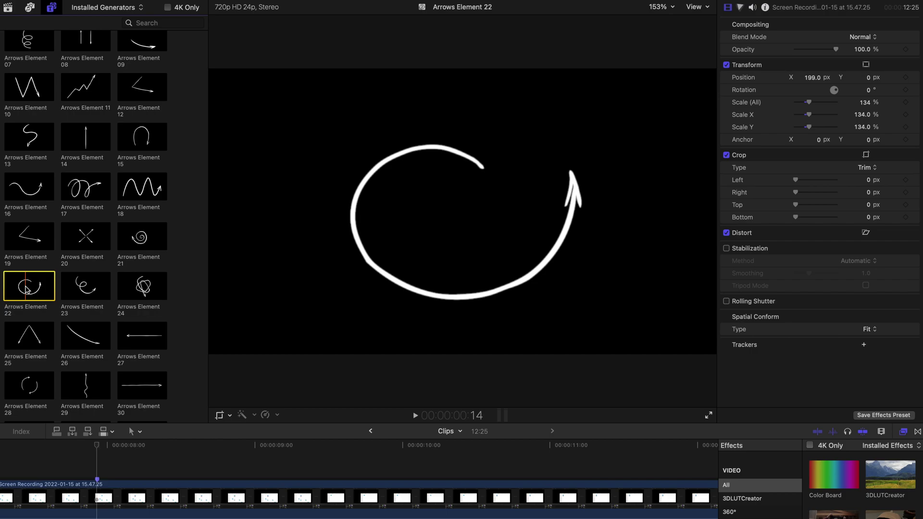
drag(27, 290, 94, 466)
- Replay Arrows Element 22, enable its Glow in blue, and set Element Color to green
click(92, 446)
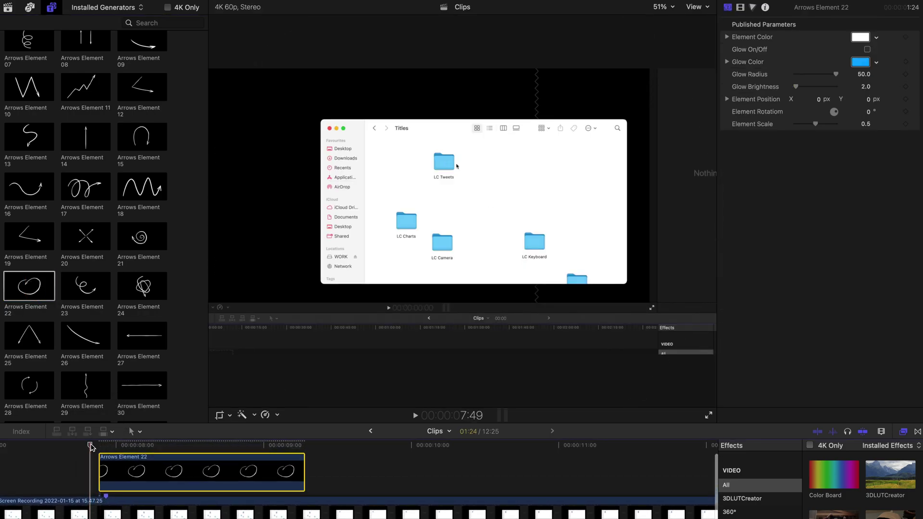
key(space)
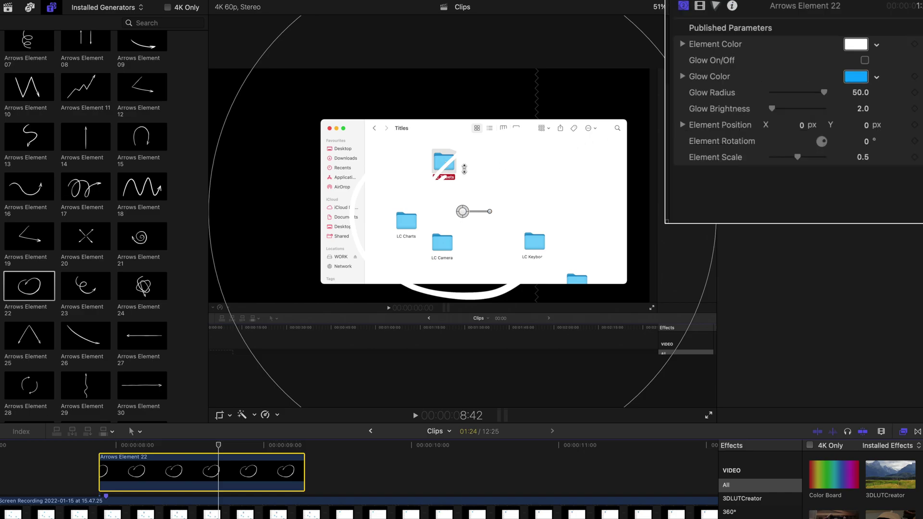
click(865, 61)
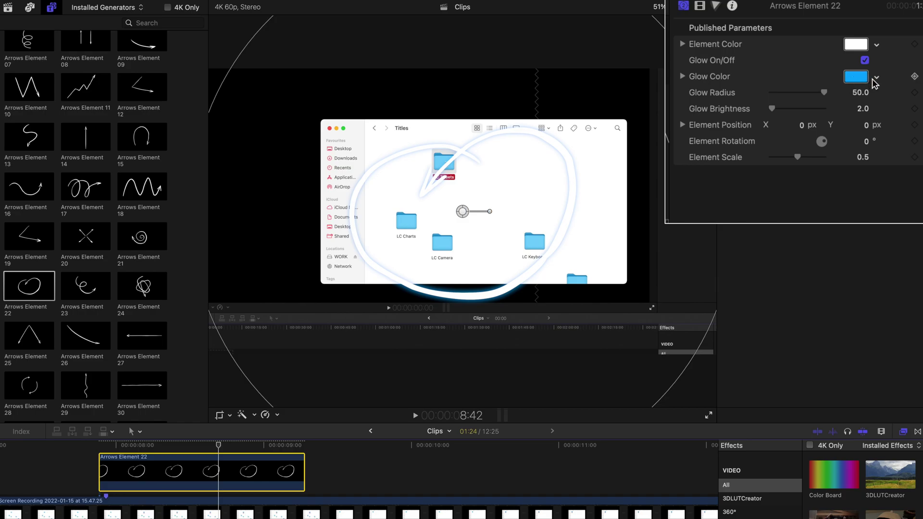
click(875, 79)
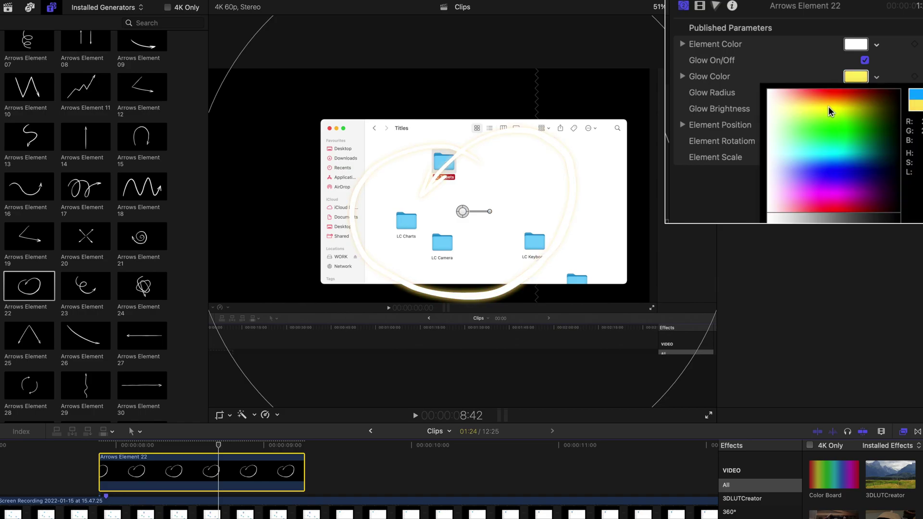
click(816, 233)
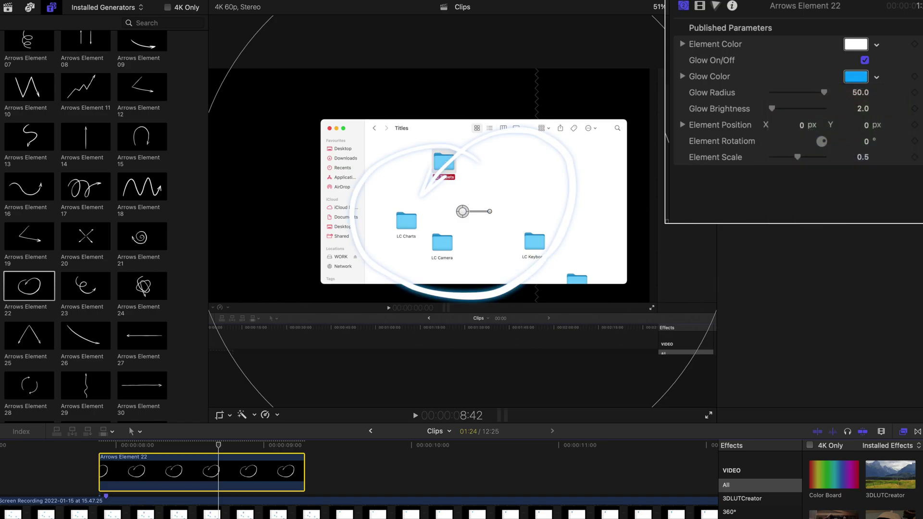
click(877, 45)
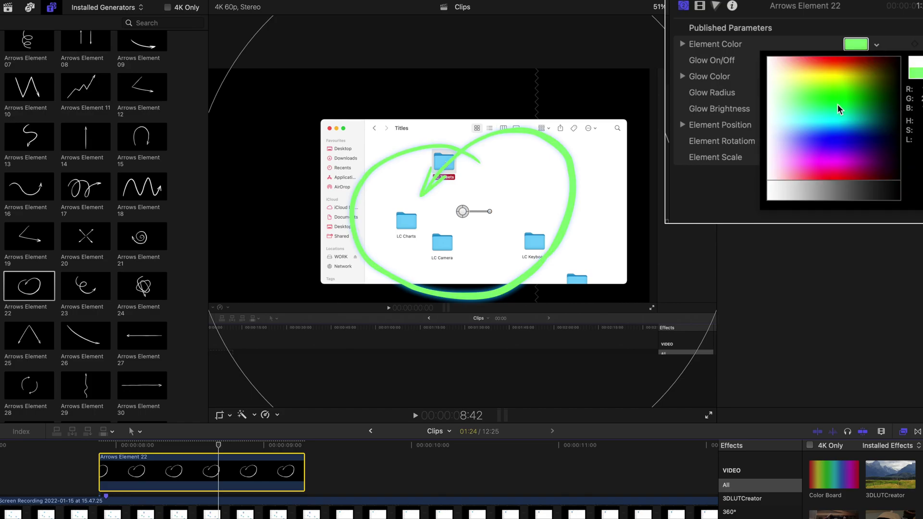
click(457, 159)
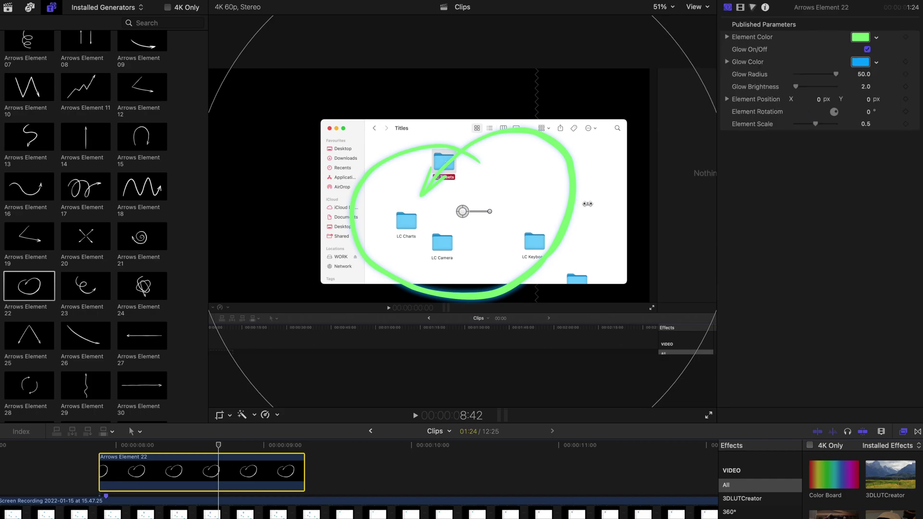
- Shrink the circling arrow to scale 0.17 around the LC Tweets folder and replay it
drag(588, 204, 524, 217)
drag(463, 211, 441, 162)
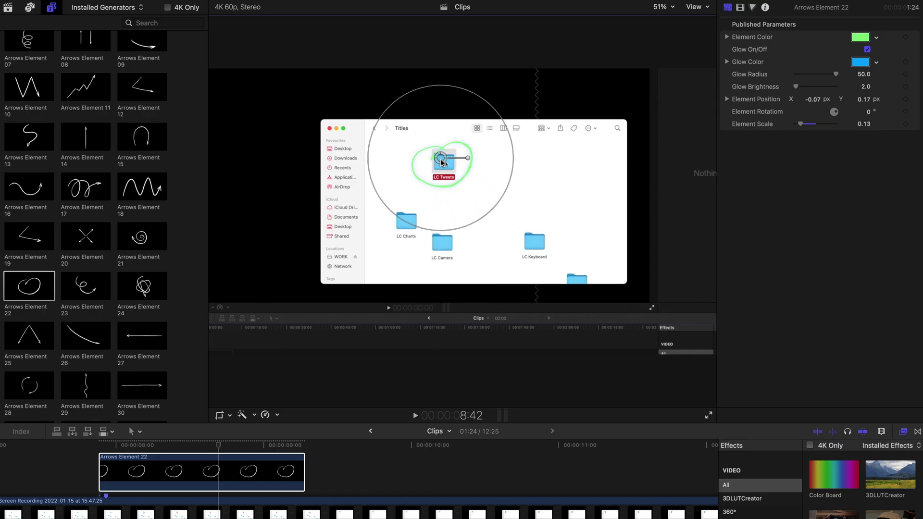
click(98, 447)
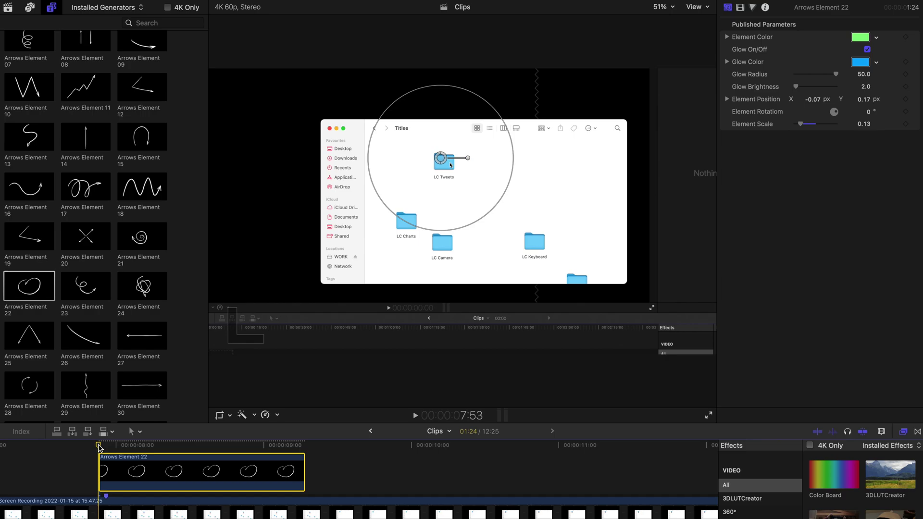
key(space)
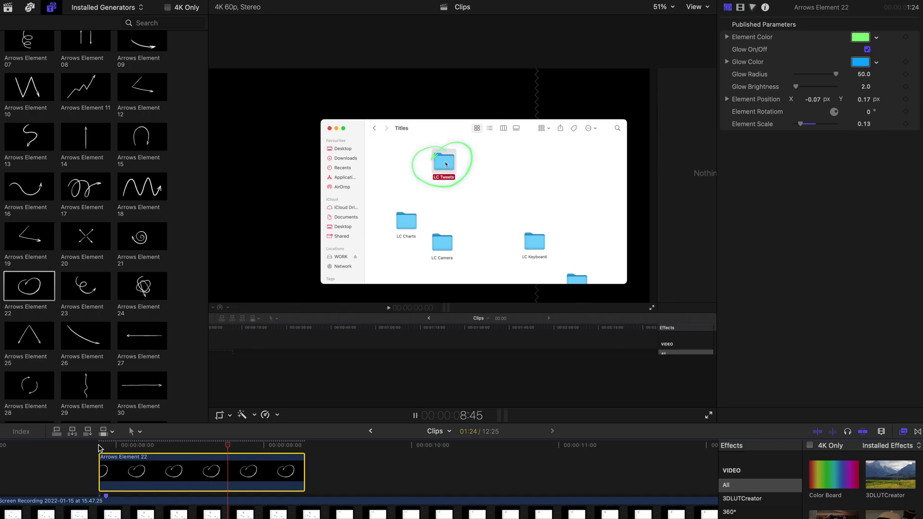
key(space)
click(120, 443)
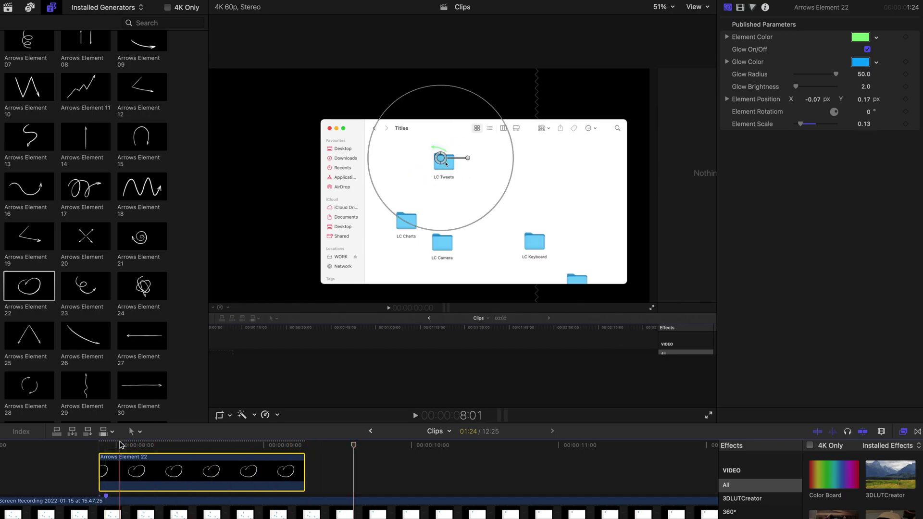
key(space)
key(space)
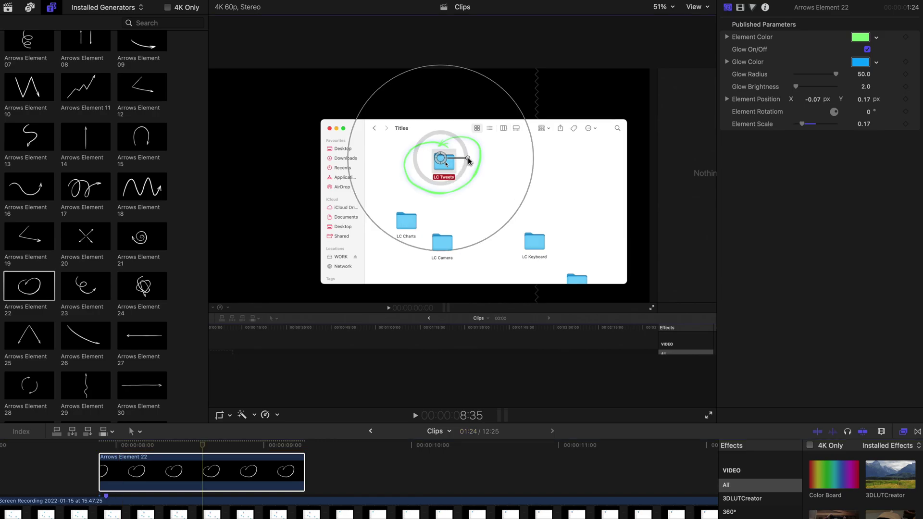
- Rotate the arrow to 49.5° and set Glow Brightness to 100 and Glow Radius to 12
drag(471, 158, 450, 124)
click(99, 446)
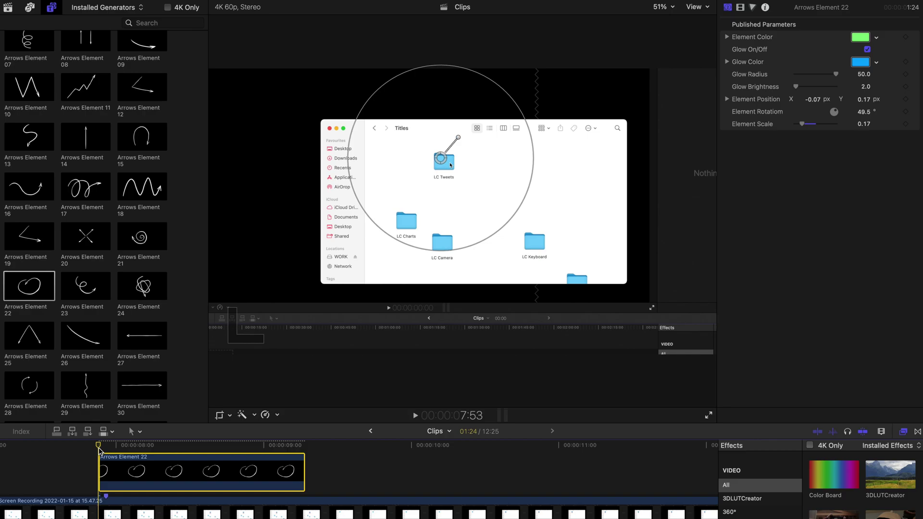
key(space)
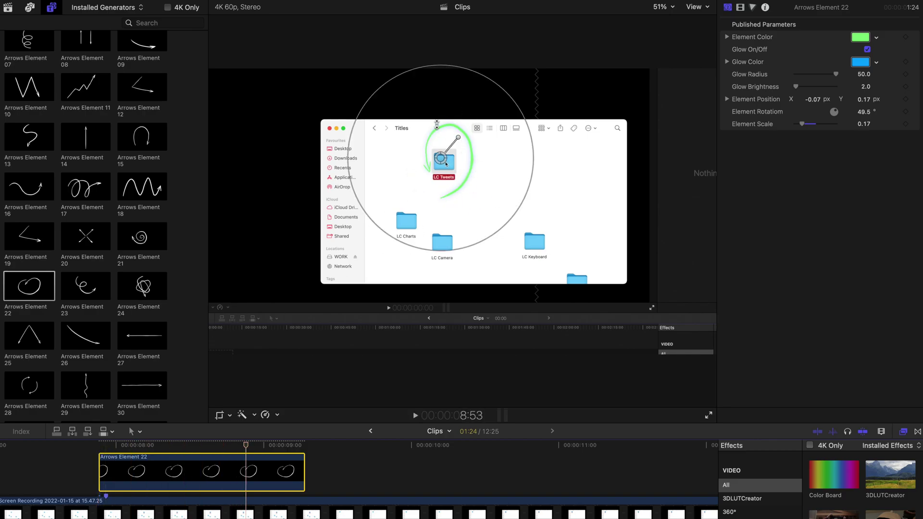
click(796, 86)
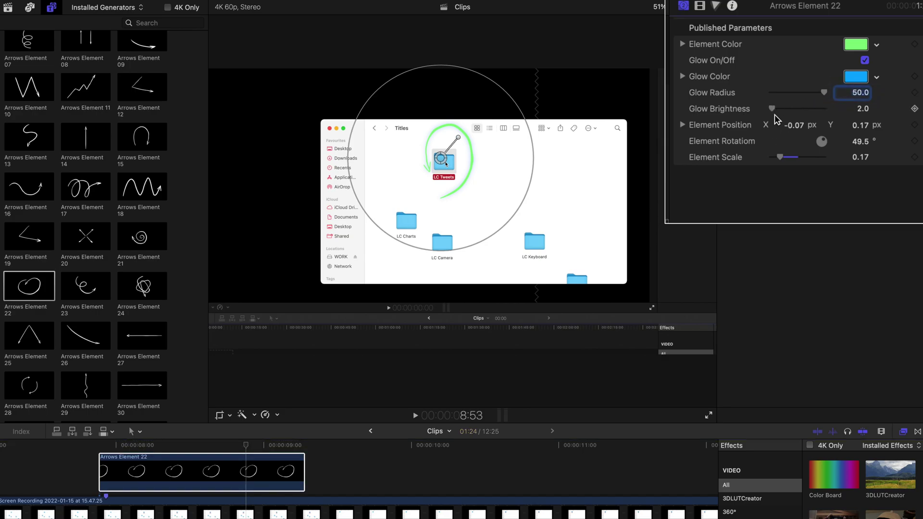
drag(772, 109, 792, 93)
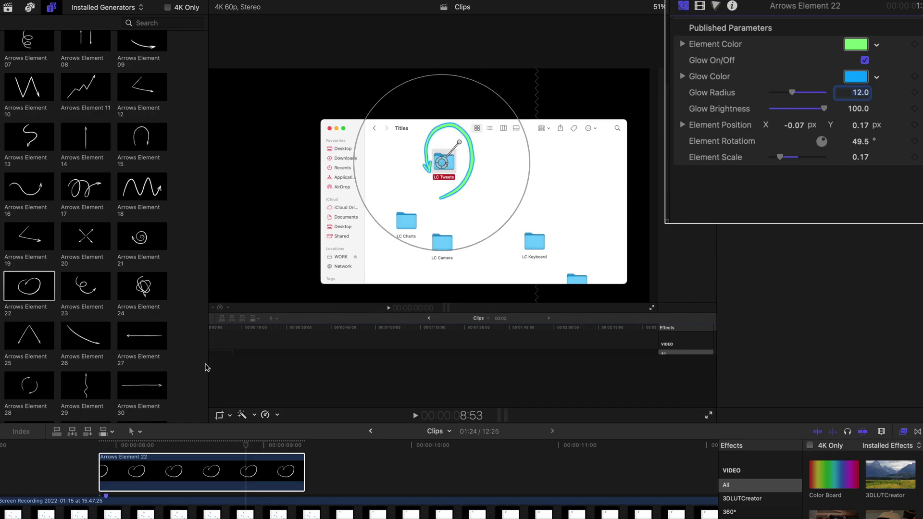
- Replay the finished glowing arrow and scroll through the Generators browser
click(93, 443)
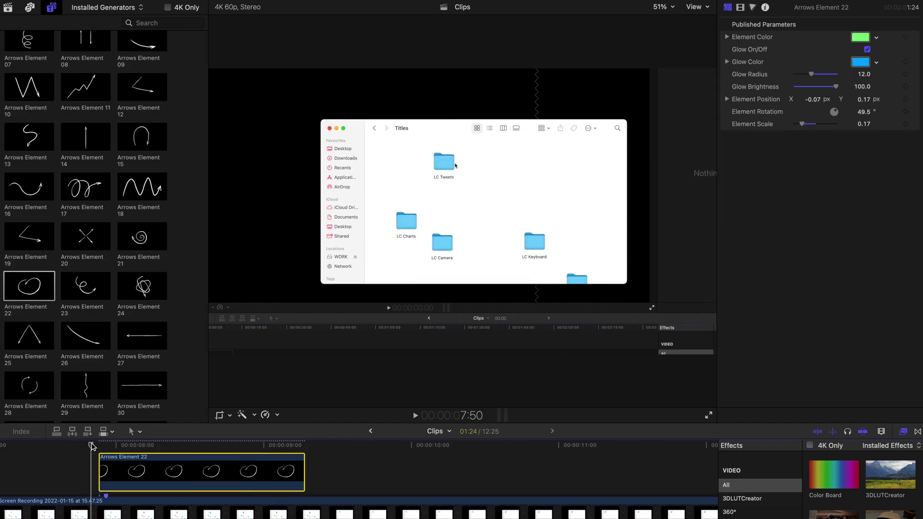
key(space)
key(space)
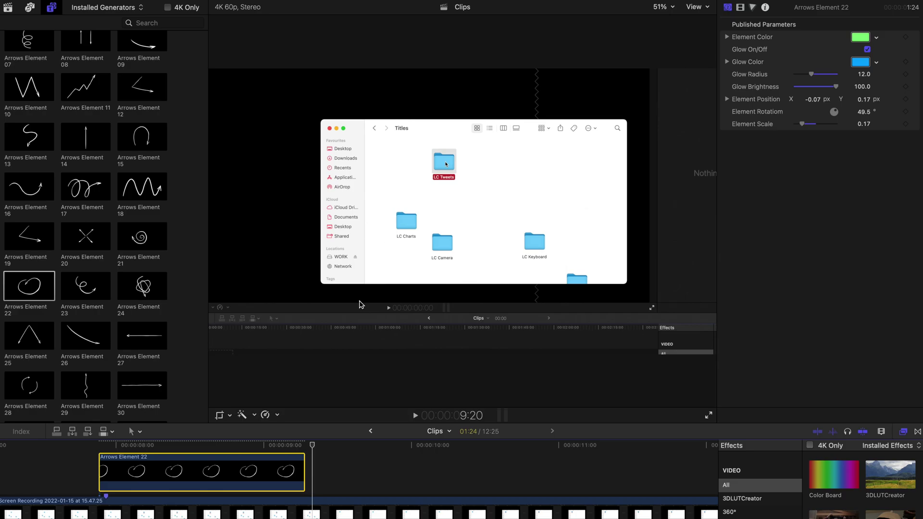
scroll(154, 291, down, 5)
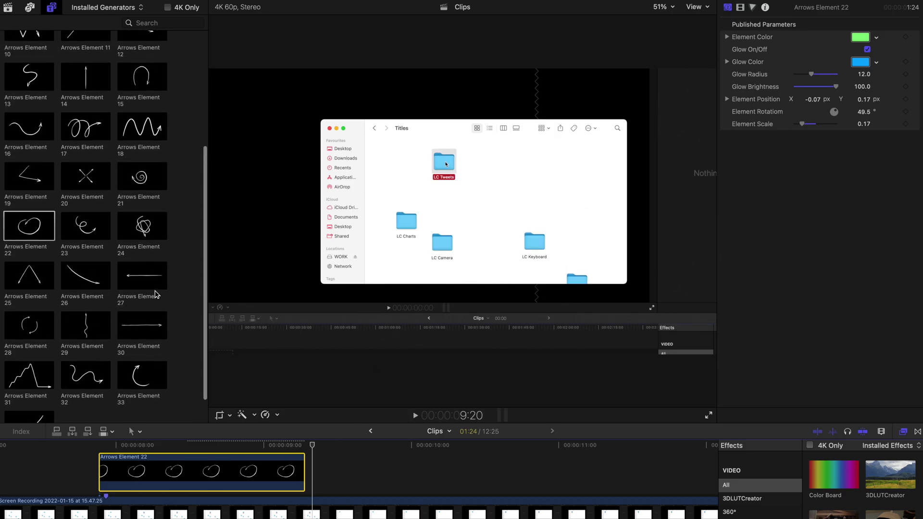
scroll(167, 170, up, 12)
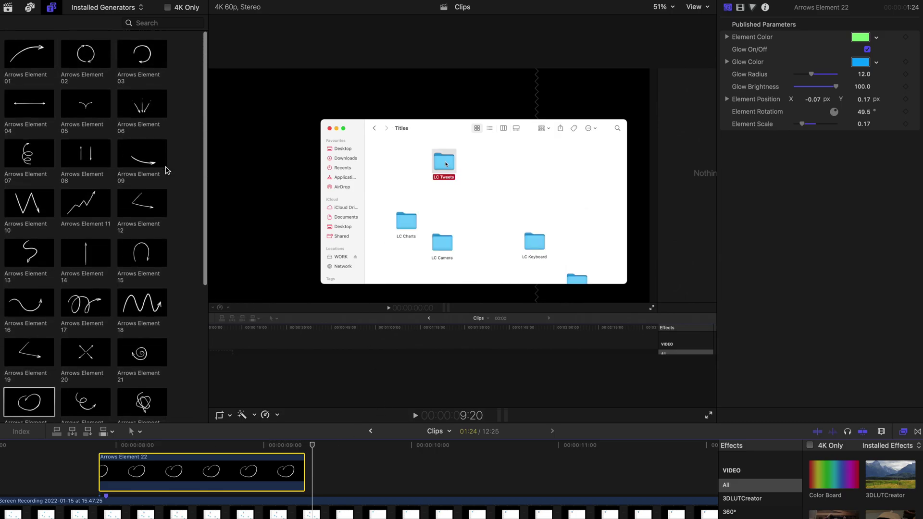
scroll(160, 157, down, 14)
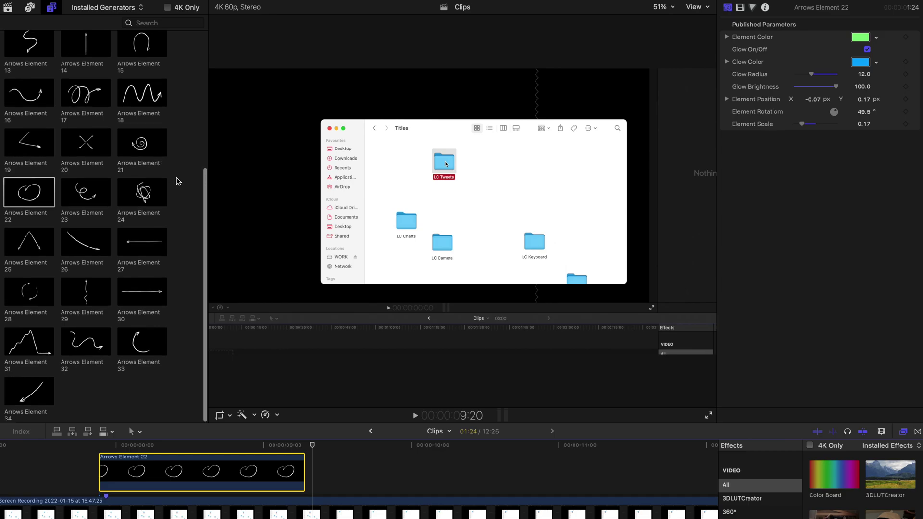
scroll(177, 181, up, 6)
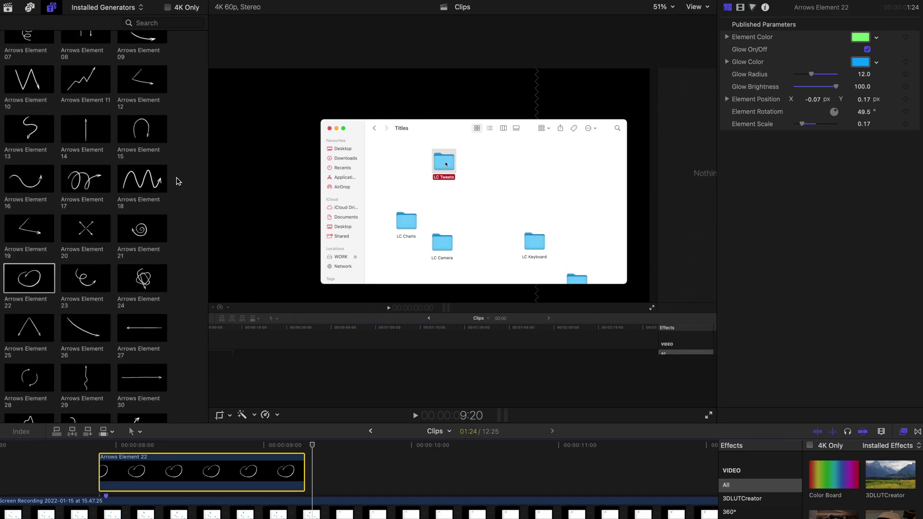
scroll(177, 182, up, 3)
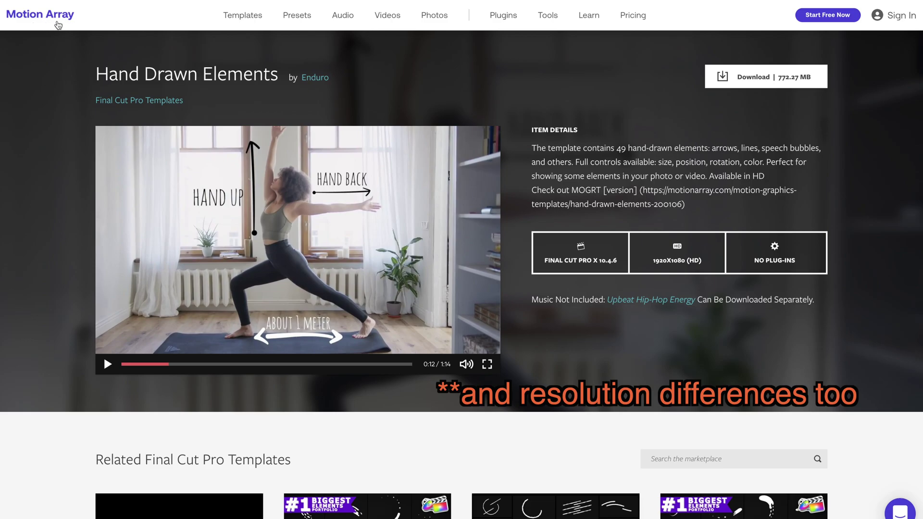
- Back in Final Cut Pro, preview hand-drawn title 14's scribbled circle around 'lorem Ipsum'
mouse_move(252, 14)
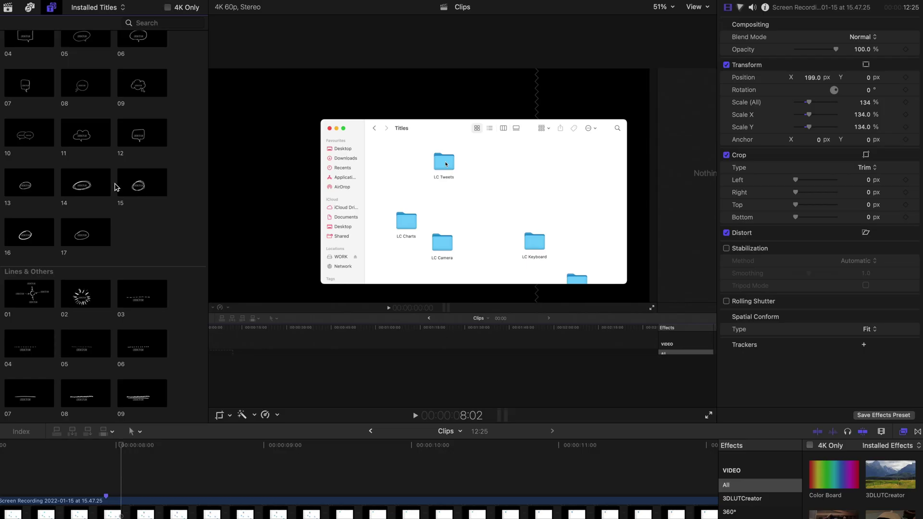
click(82, 187)
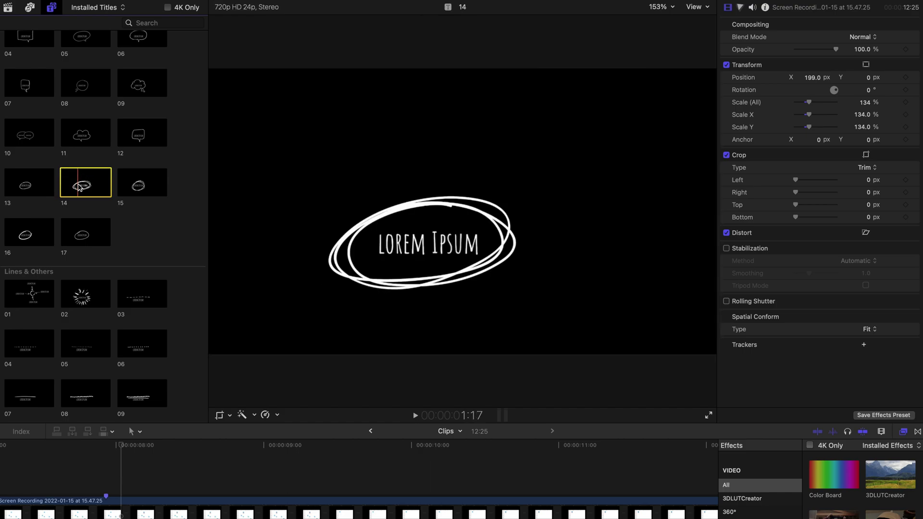
drag(74, 186, 101, 452)
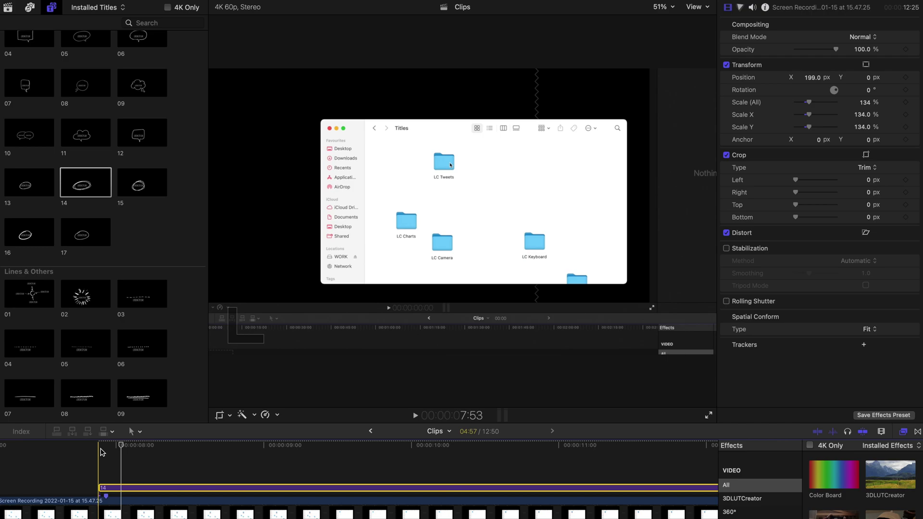
click(335, 447)
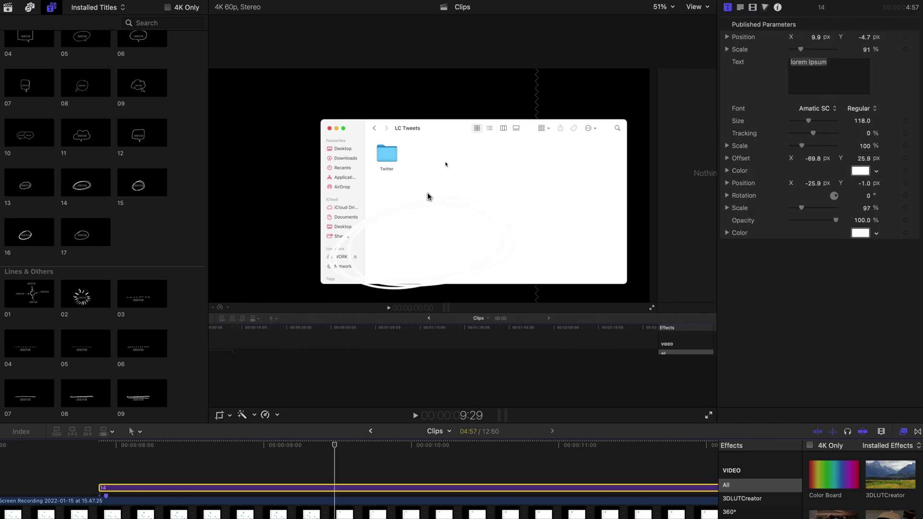
click(876, 172)
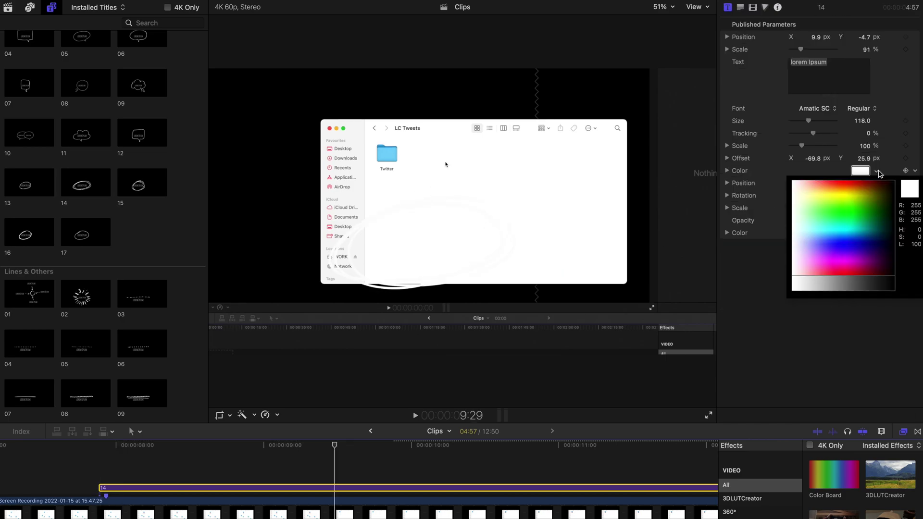
click(879, 283)
drag(879, 283, 893, 289)
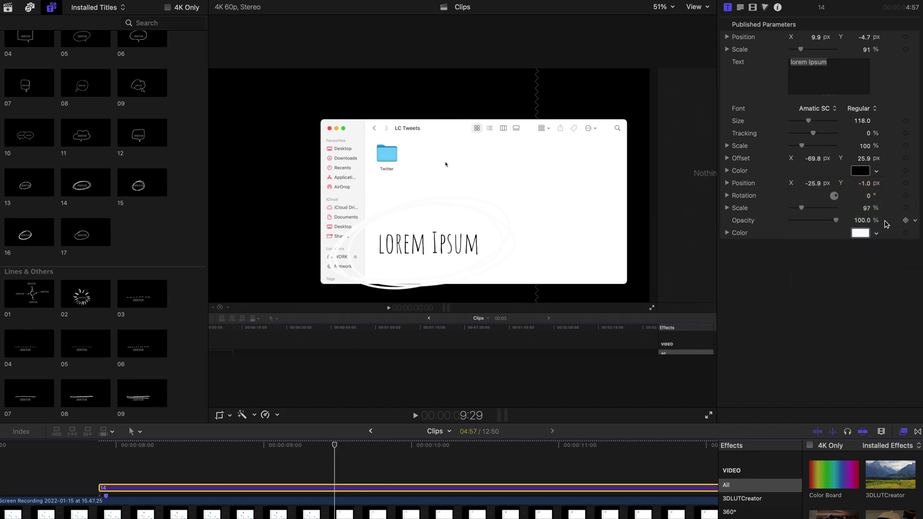
click(877, 234)
click(885, 346)
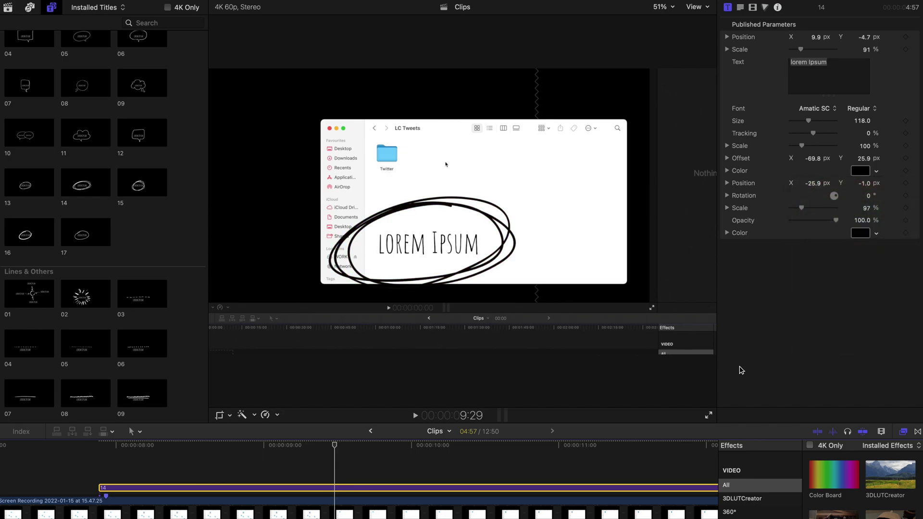
click(99, 456)
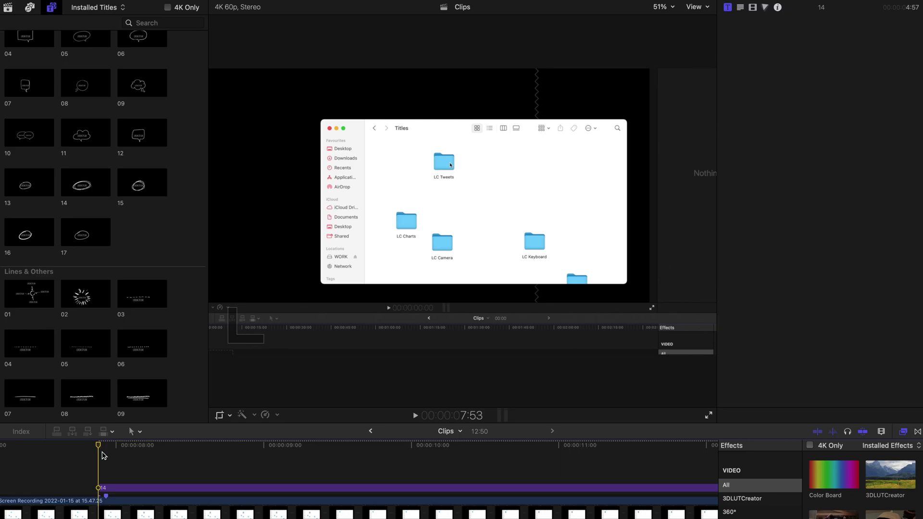
key(space)
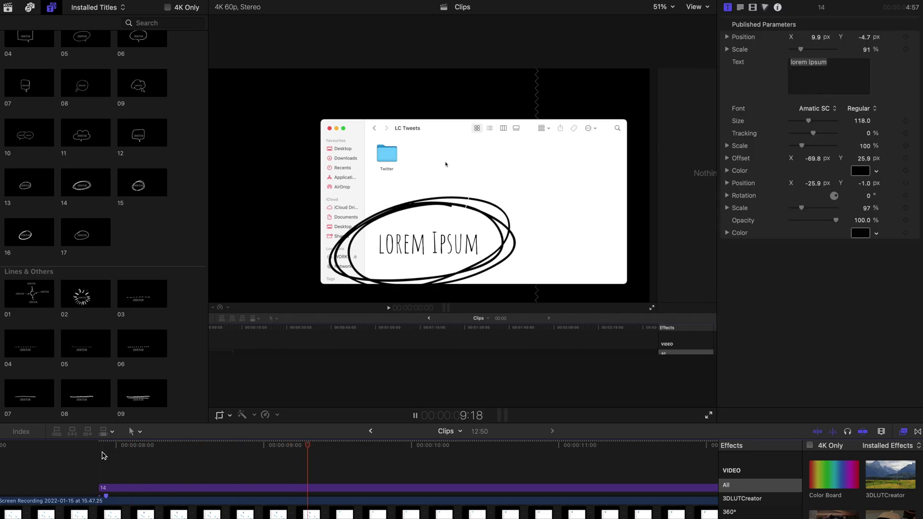
key(space)
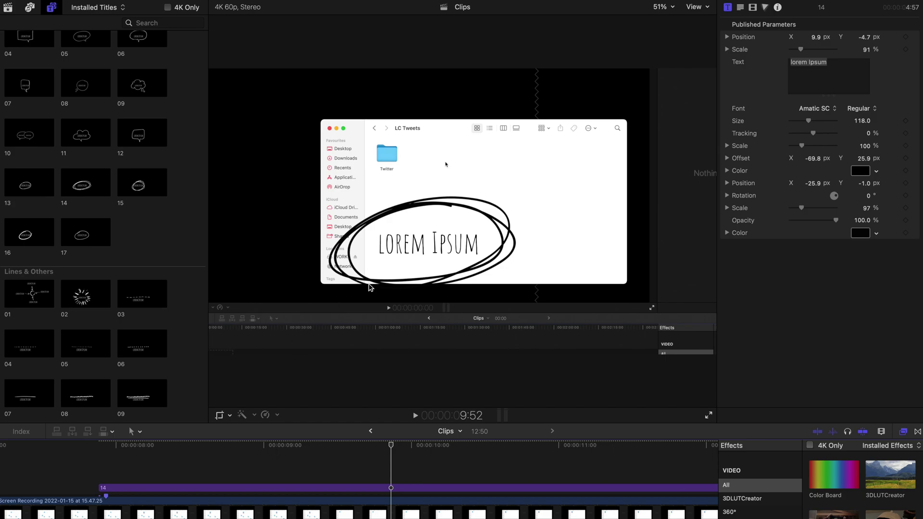
click(237, 488)
key(Delete)
scroll(101, 174, up, 1)
scroll(101, 173, up, 2)
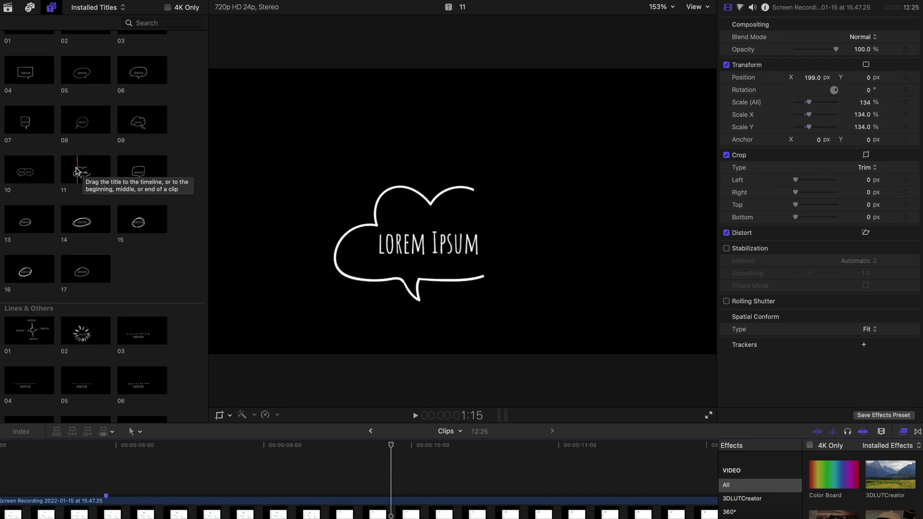
scroll(31, 294, down, 2)
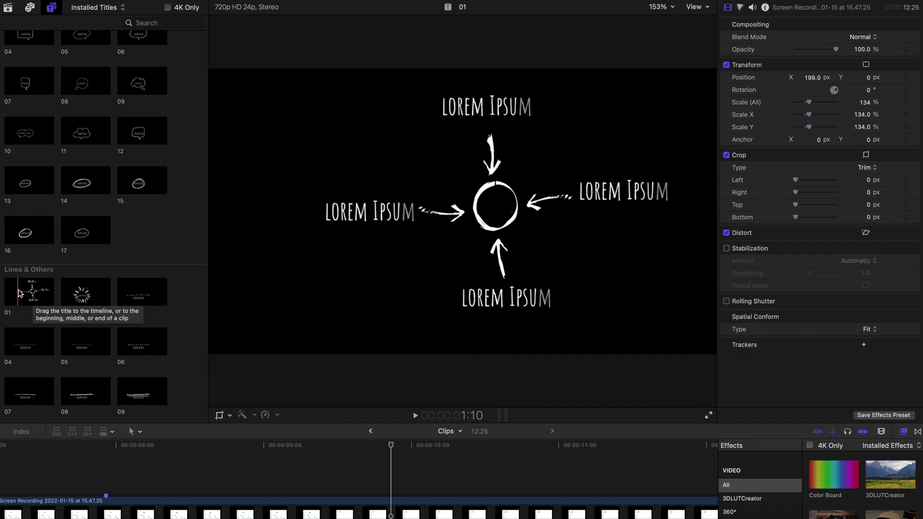
scroll(122, 213, up, 5)
scroll(123, 213, up, 10)
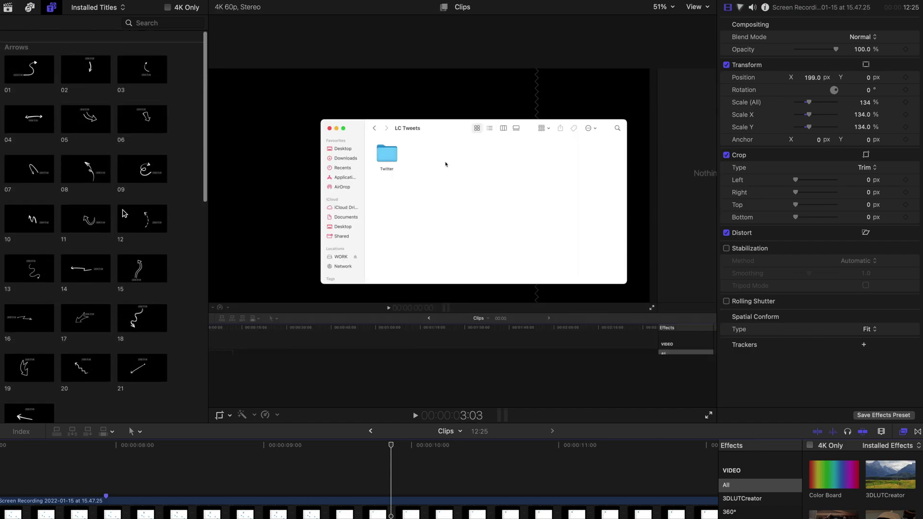
- Add the Arrows 08 title above the recording and play it back
click(77, 172)
drag(77, 171, 212, 487)
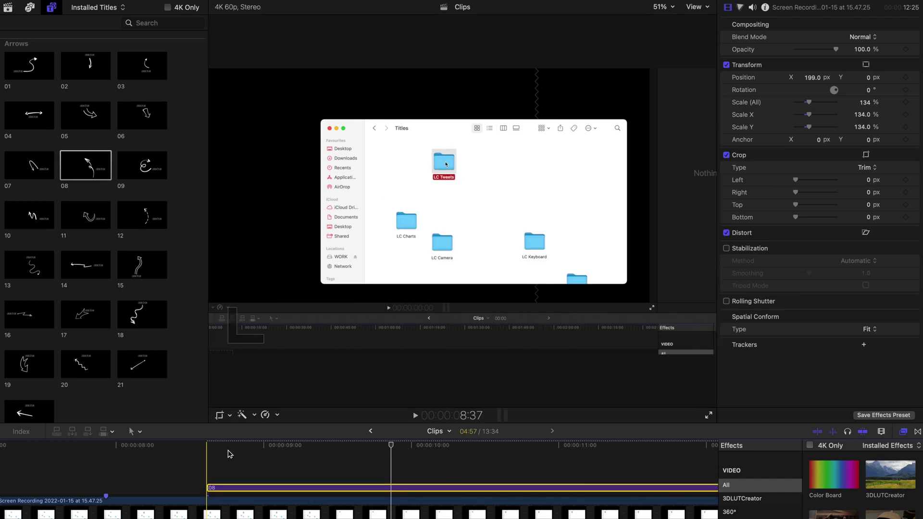
key(space)
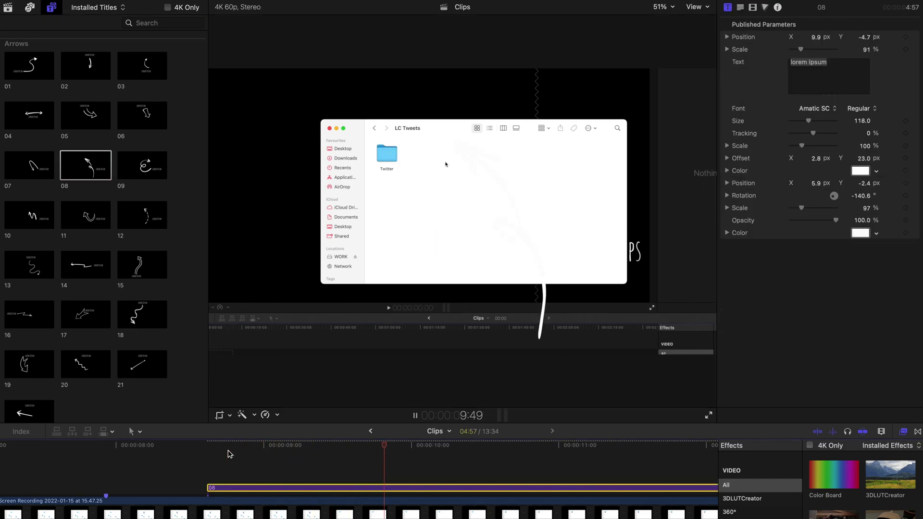
key(space)
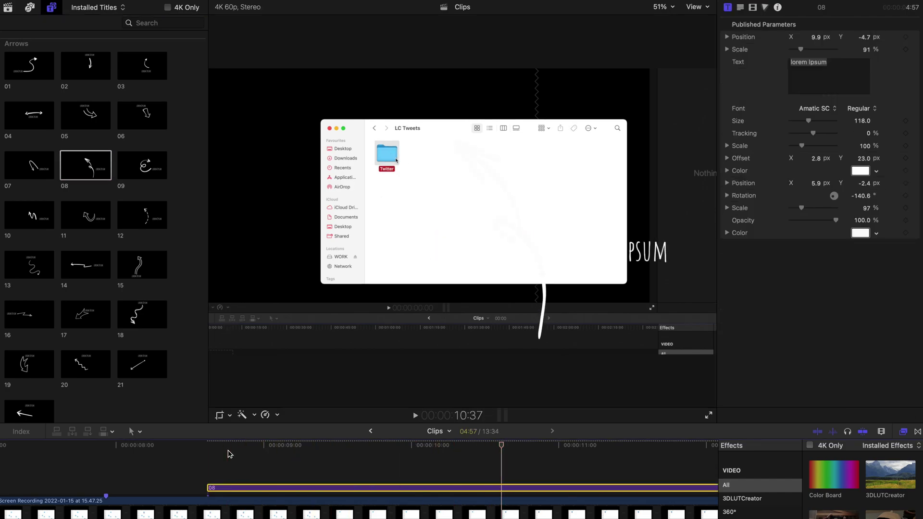
- Make the lorem Ipsum text green and the arrow orange
click(876, 174)
click(863, 200)
click(877, 234)
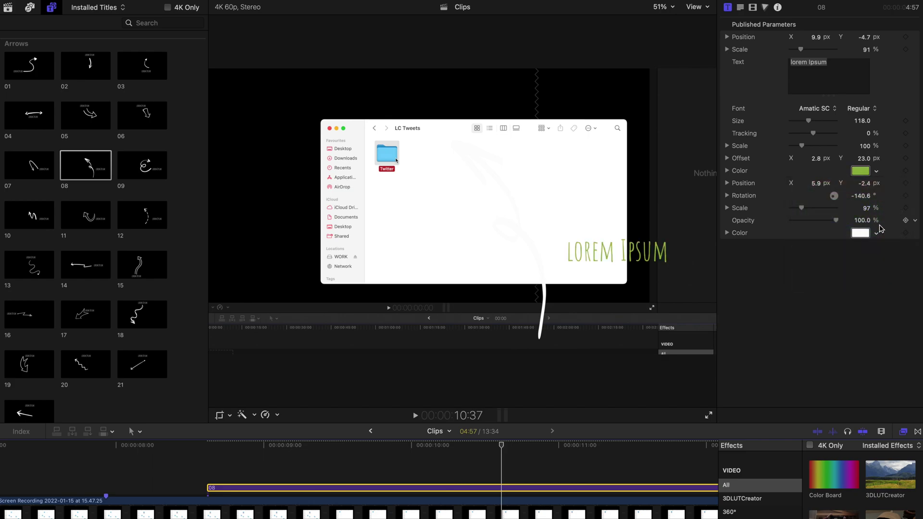
click(877, 234)
drag(847, 258, 847, 252)
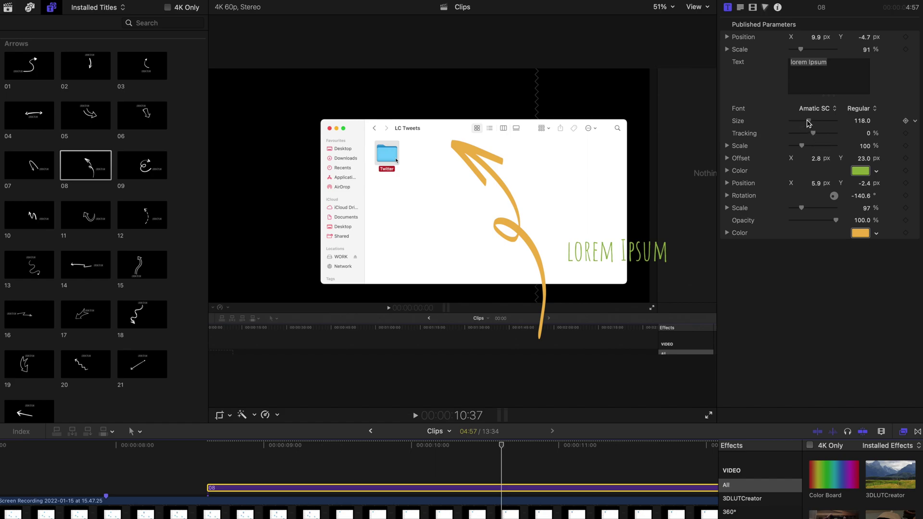
- Enlarge the text to 185, scale the arrow to 133%, and rotate it toward the folder
drag(809, 124, 819, 124)
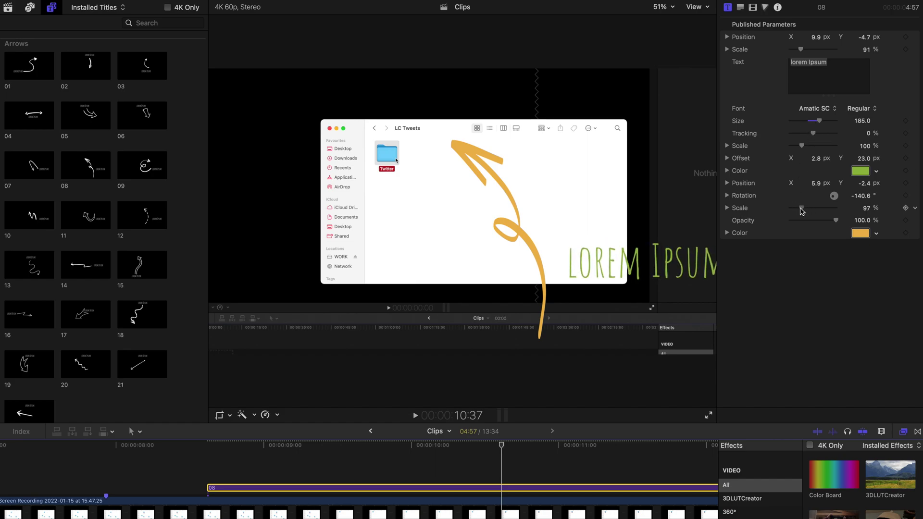
drag(801, 208, 805, 208)
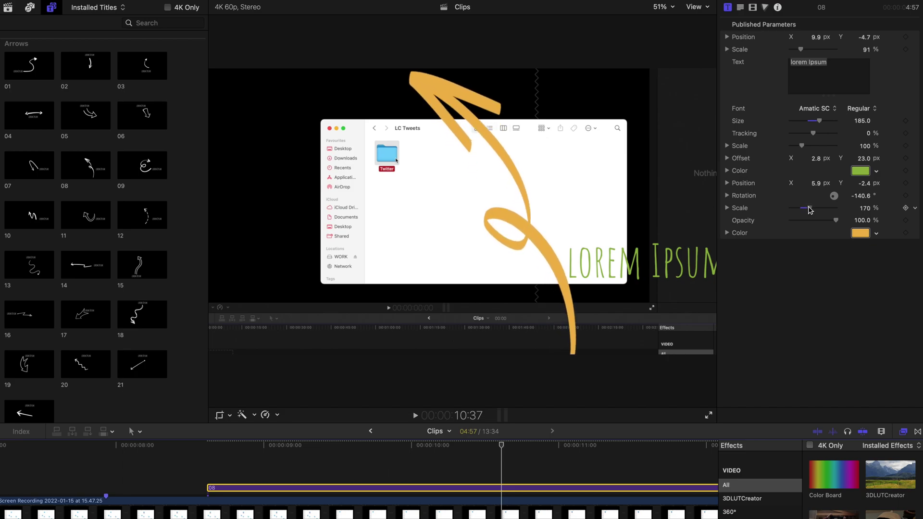
drag(864, 195, 827, 192)
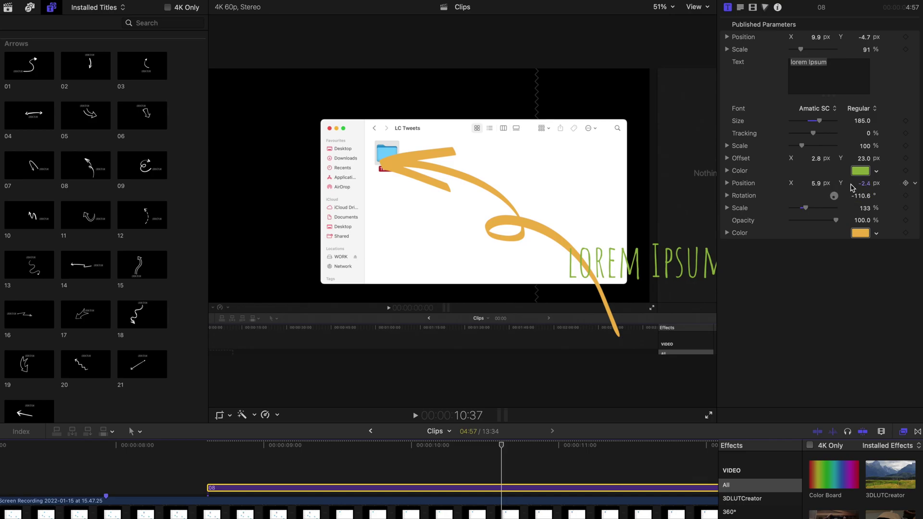
click(206, 478)
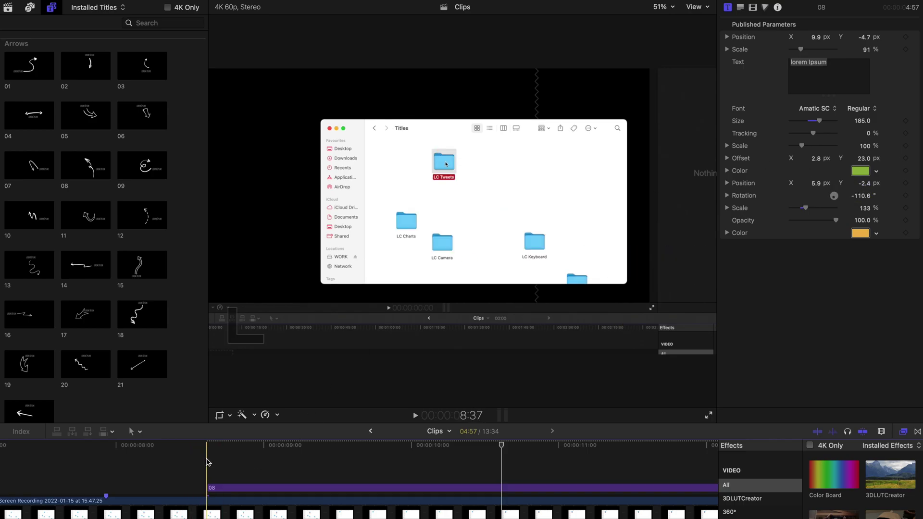
key(space)
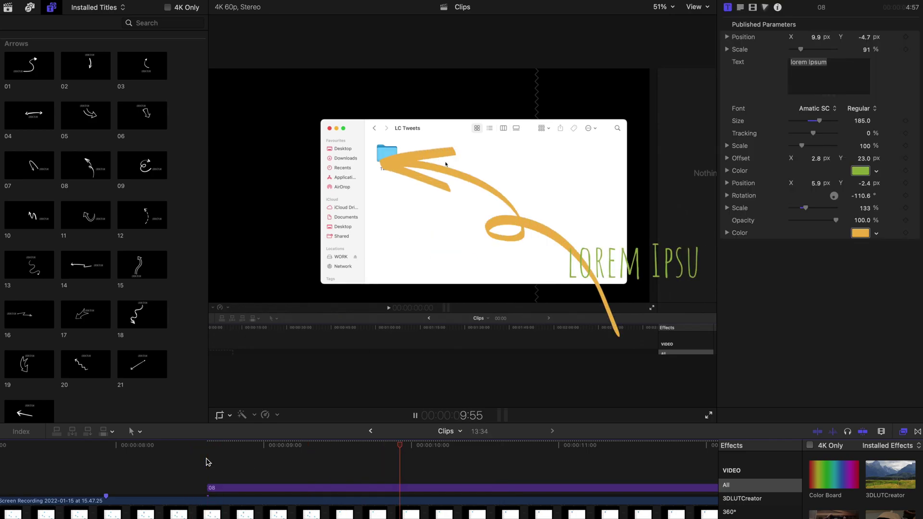
- Preview the Line 01 and Line 05 titles
key(space)
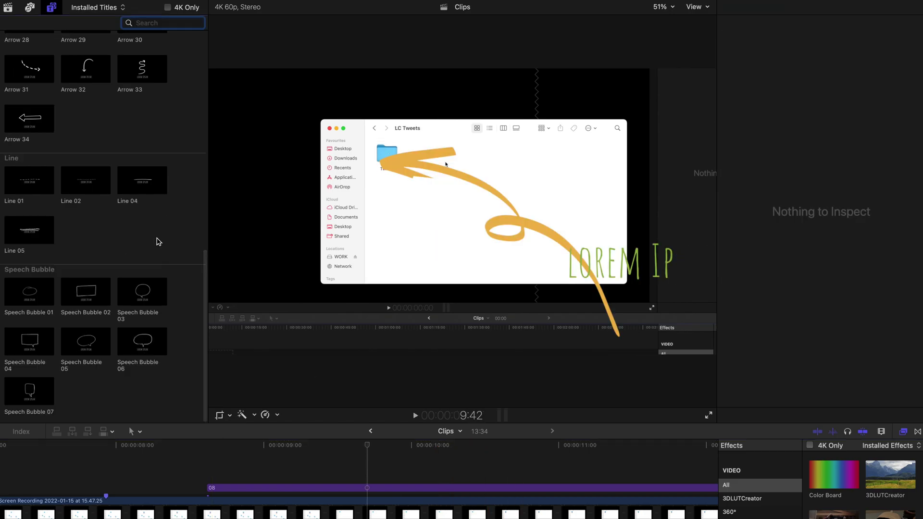
click(37, 184)
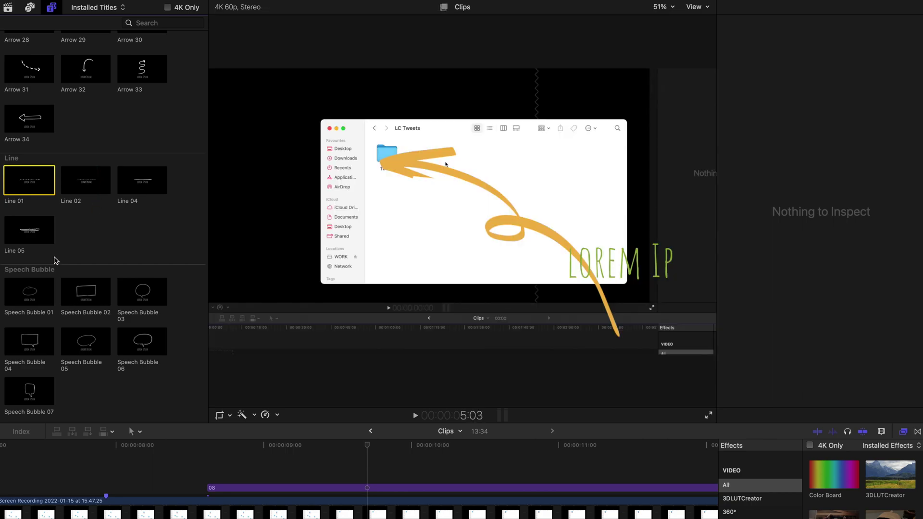
click(30, 240)
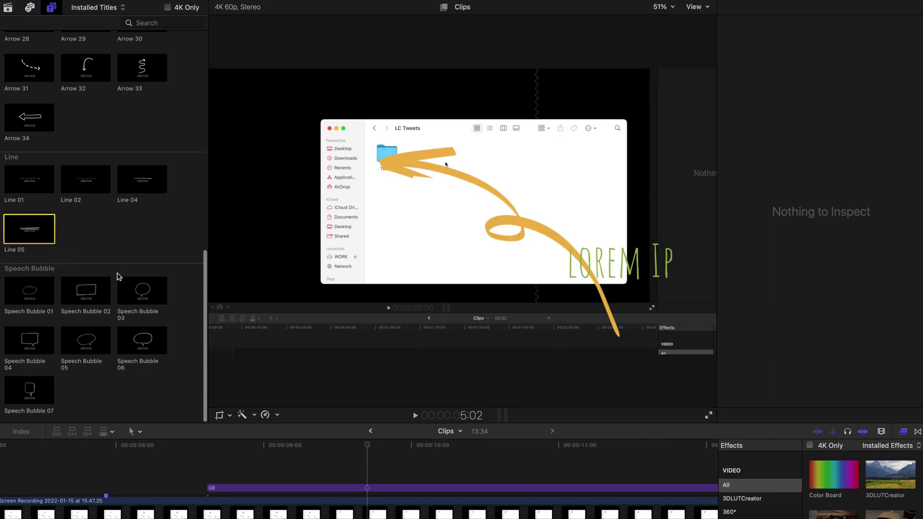
- Scroll through the titles list, skimming Speech Bubble 02 and the sports titles
scroll(155, 250, up, 1)
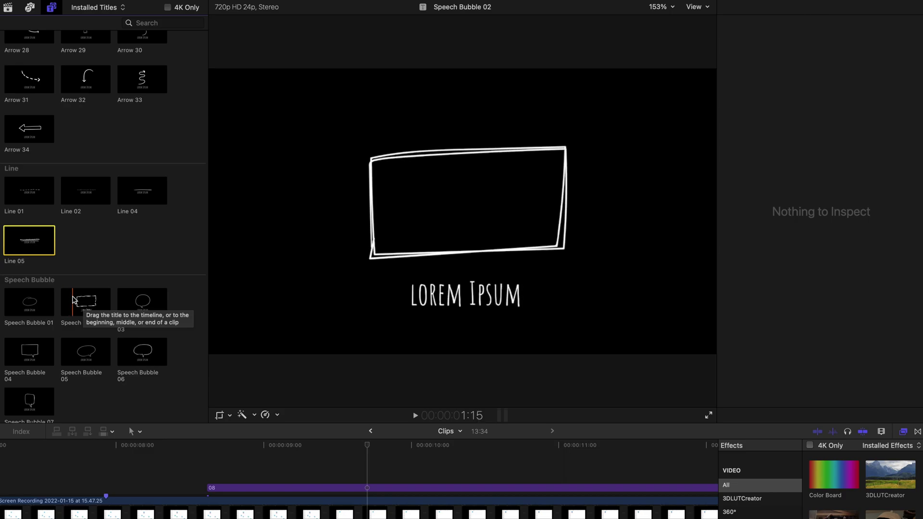
scroll(188, 281, down, 1)
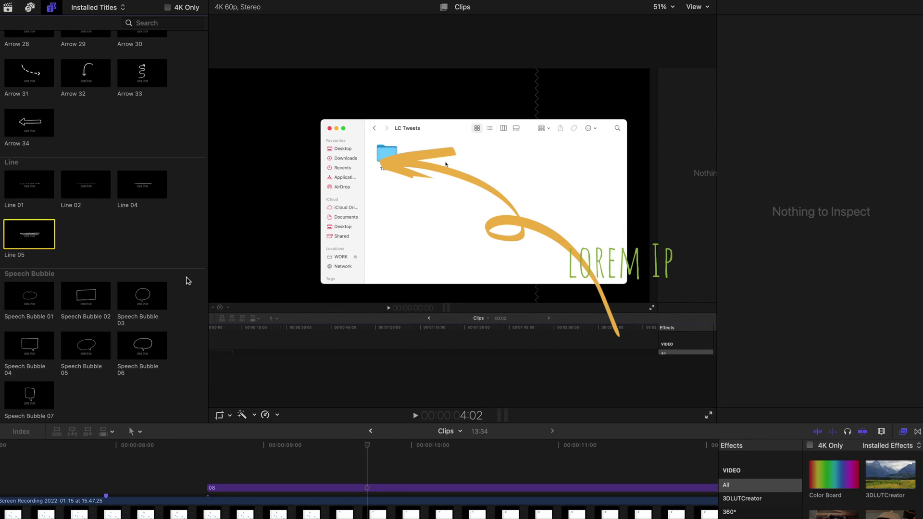
scroll(188, 281, up, 5)
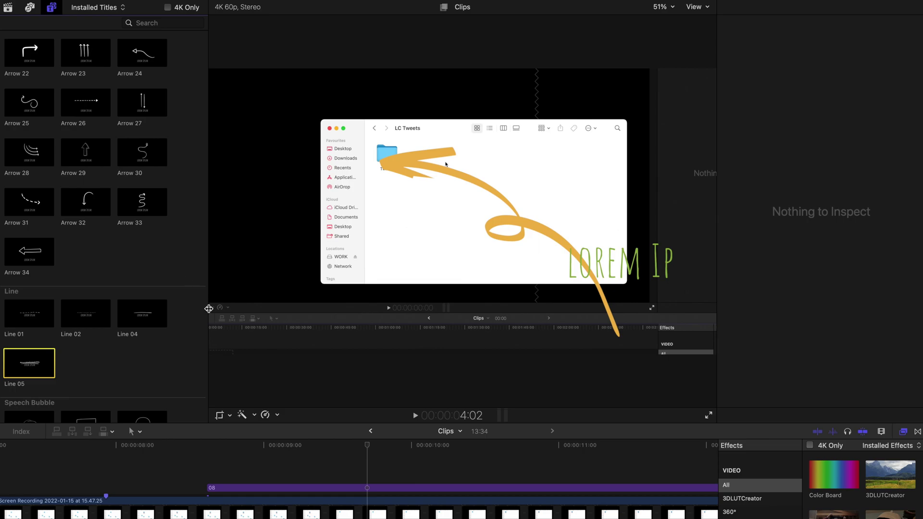
scroll(192, 291, up, 2)
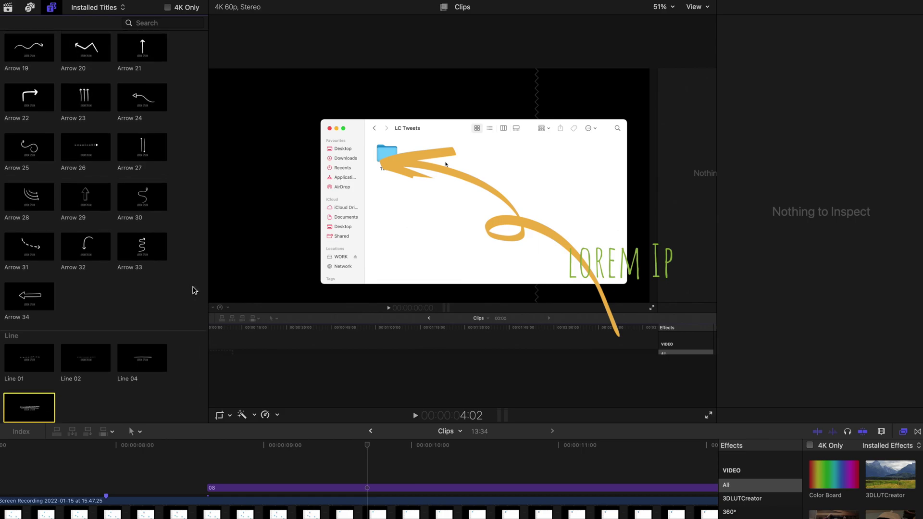
scroll(194, 290, up, 12)
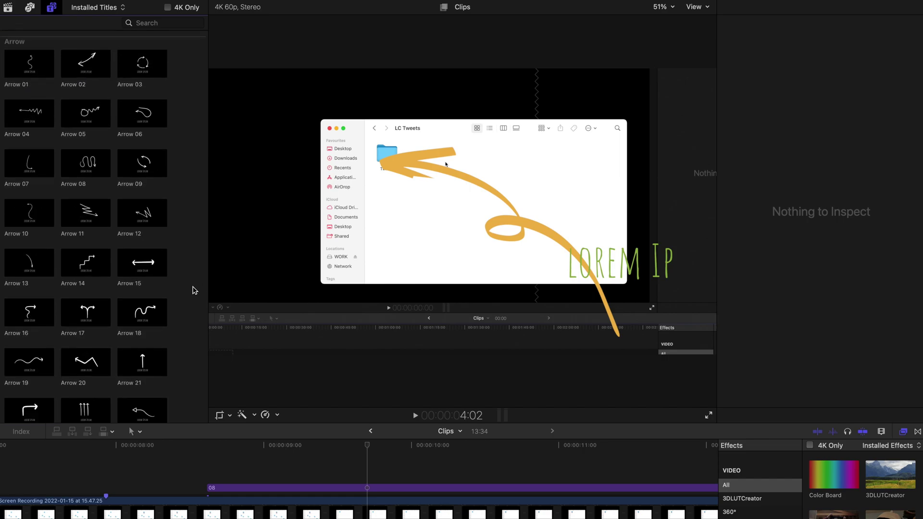
scroll(195, 291, down, 10)
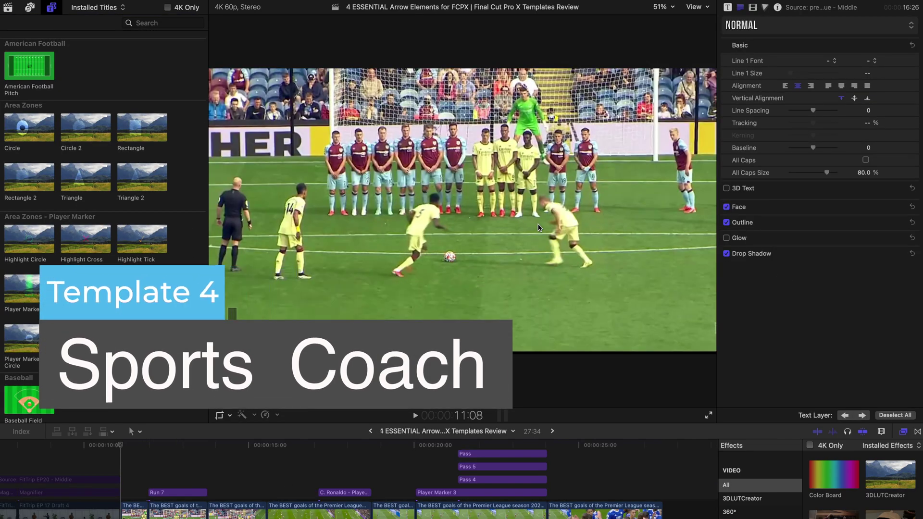
click(182, 446)
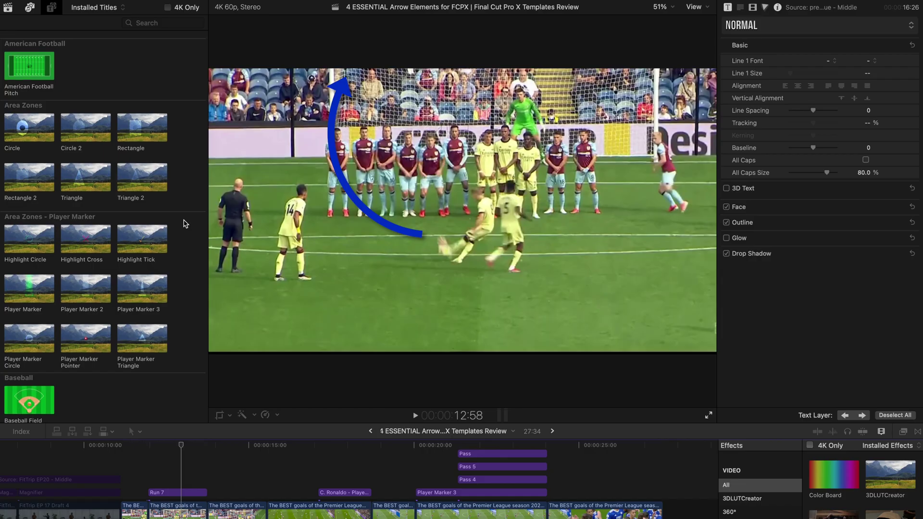
scroll(185, 224, down, 15)
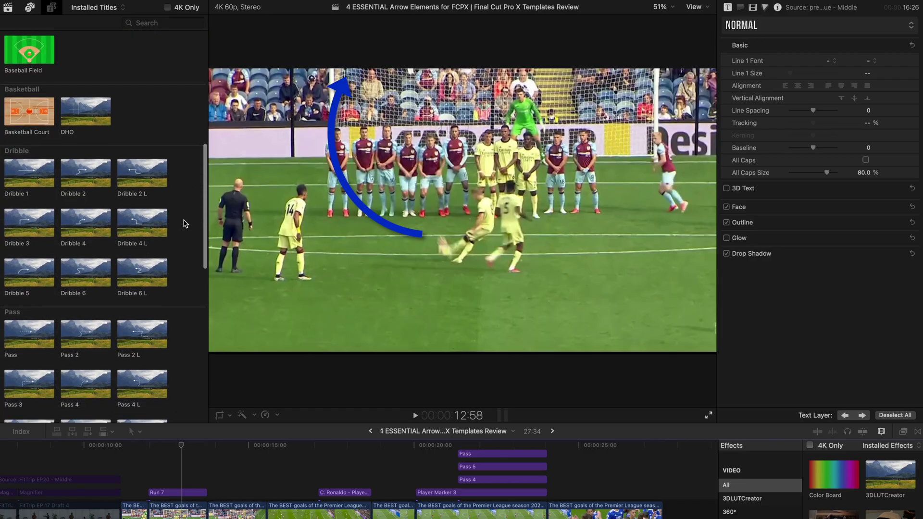
scroll(185, 223, down, 5)
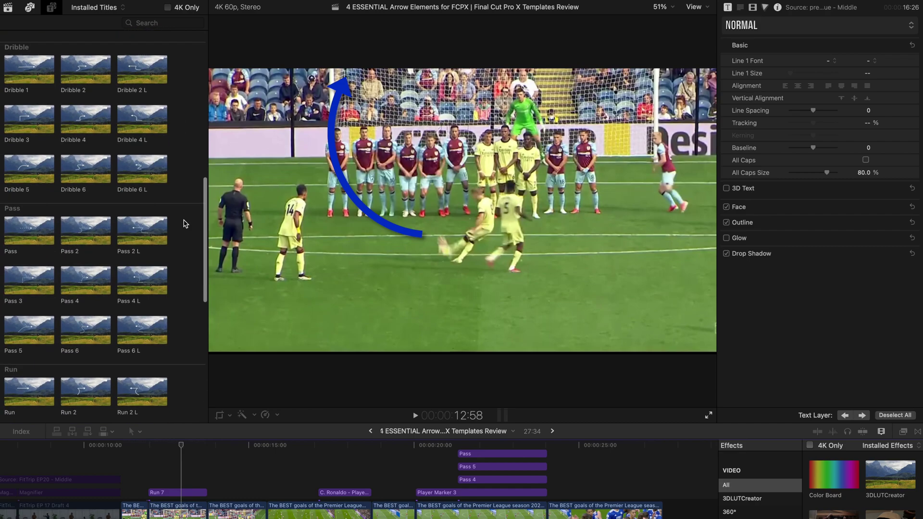
scroll(185, 223, up, 20)
click(21, 73)
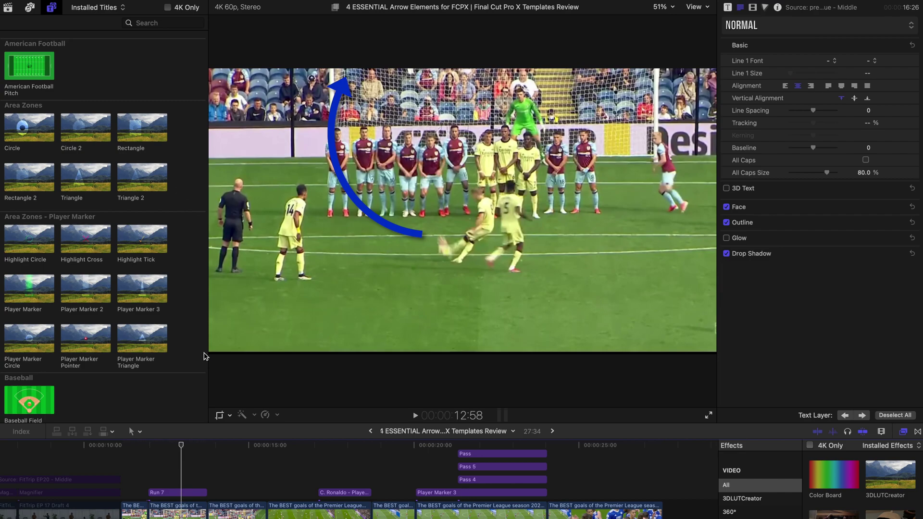
drag(166, 445, 166, 445)
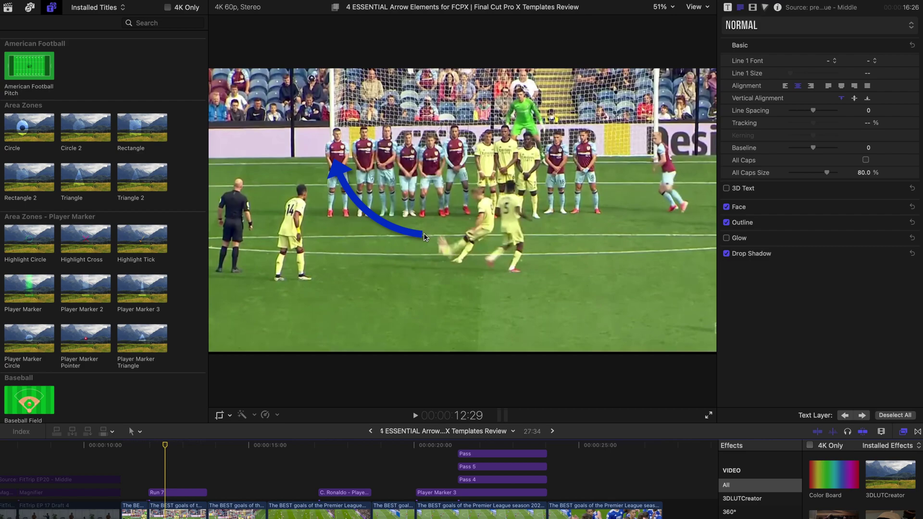
click(162, 493)
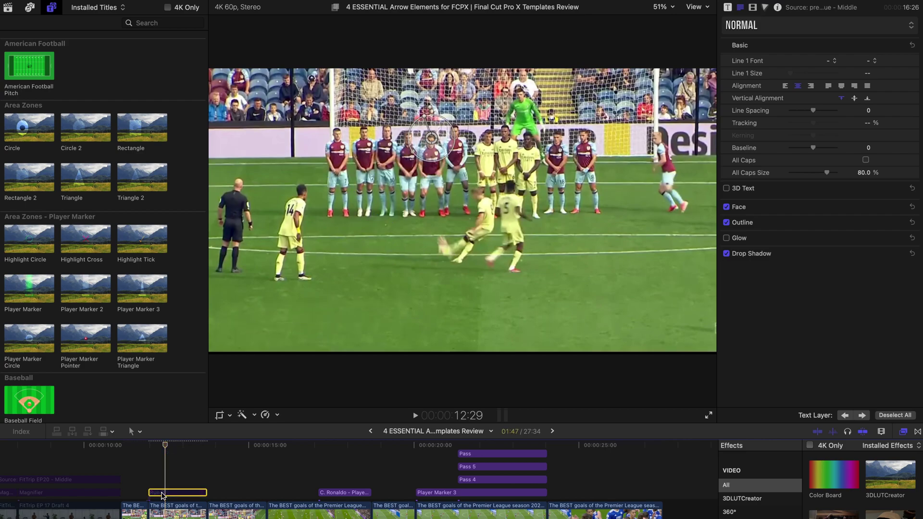
- Find the Run 7 title and add it above the free-kick clip
scroll(116, 297, down, 10)
scroll(116, 296, down, 8)
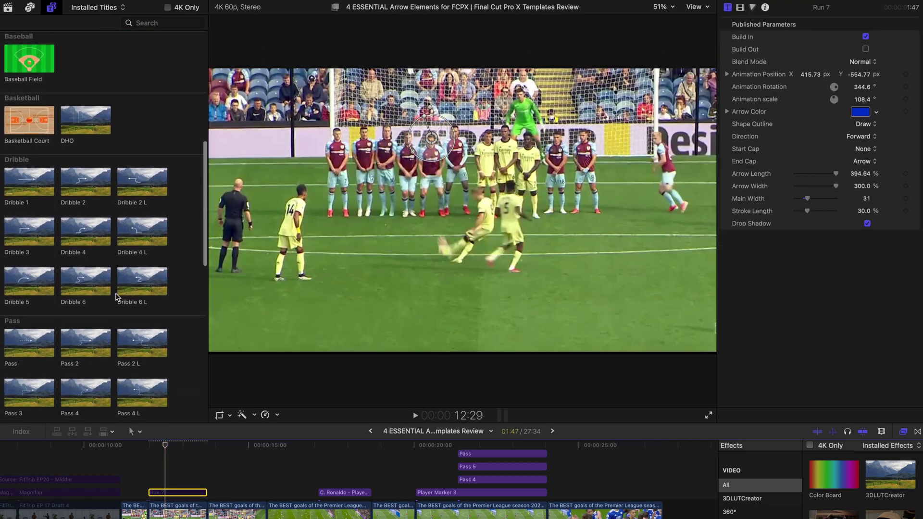
click(14, 247)
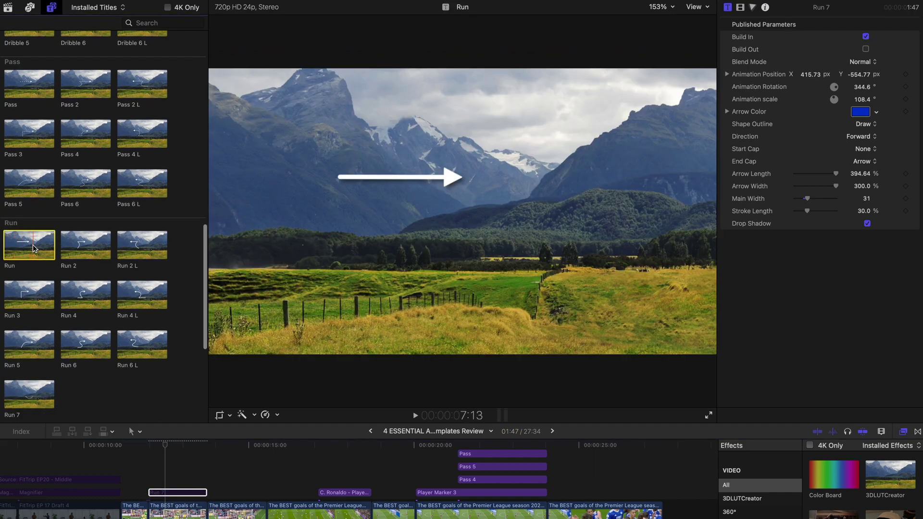
scroll(28, 243, down, 2)
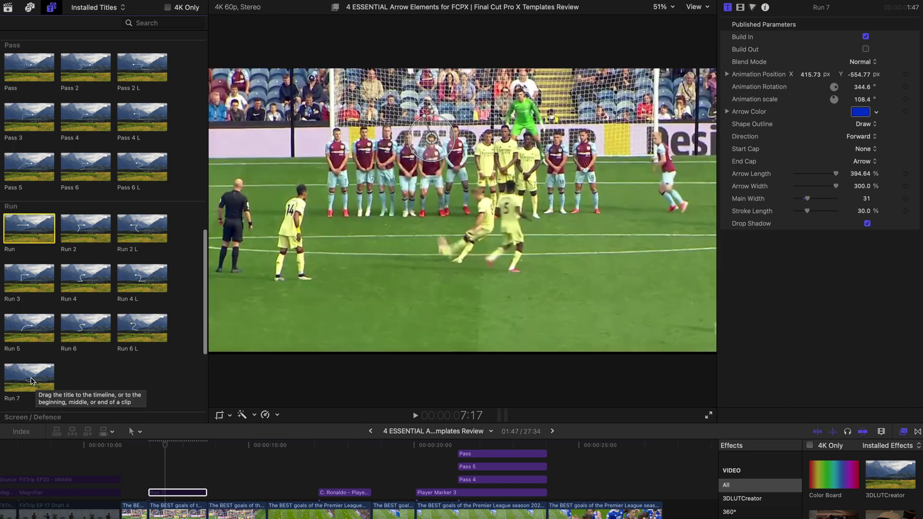
click(30, 377)
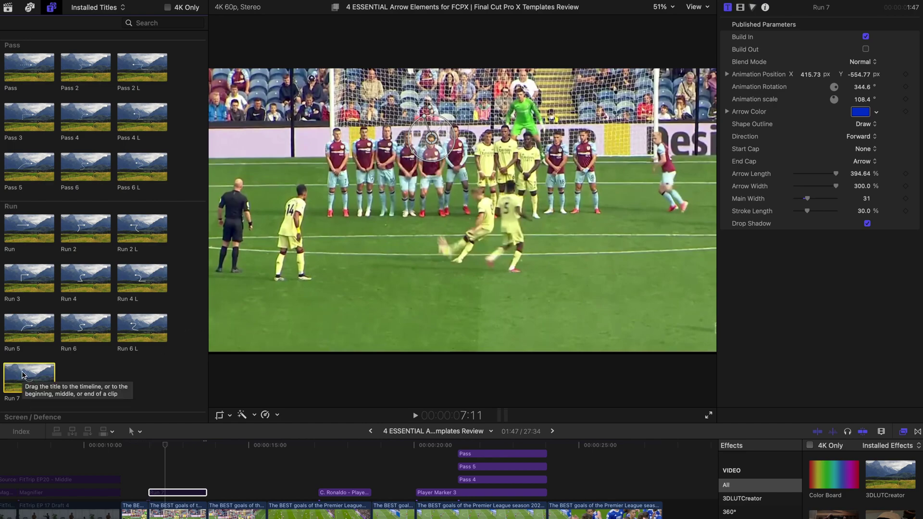
drag(23, 375, 151, 478)
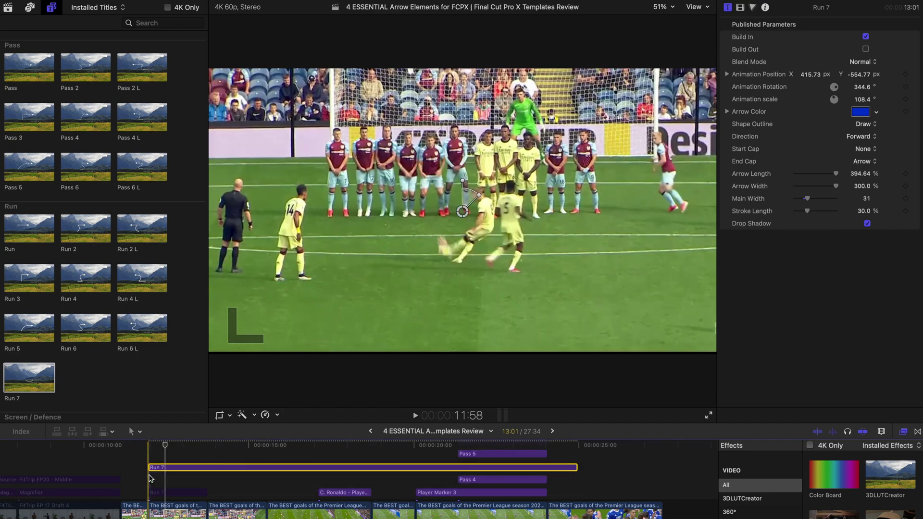
- Blade the Run 7 clip short, delete the leftover piece, and select the shortened clip
key(b)
click(208, 476)
key(a)
click(216, 467)
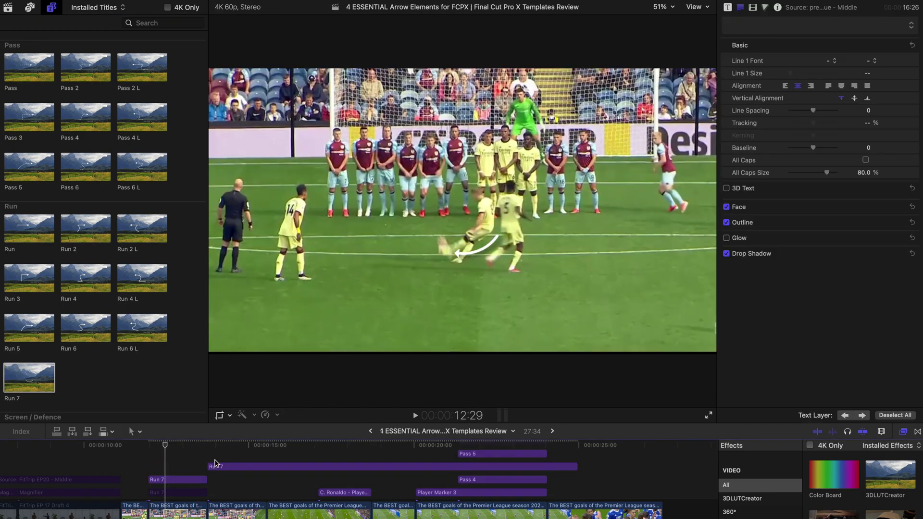
key(Delete)
click(172, 470)
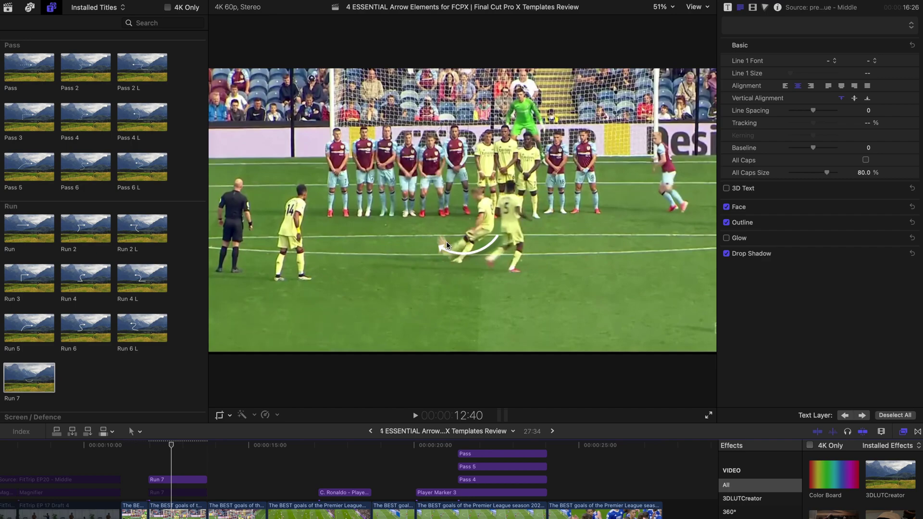
click(185, 479)
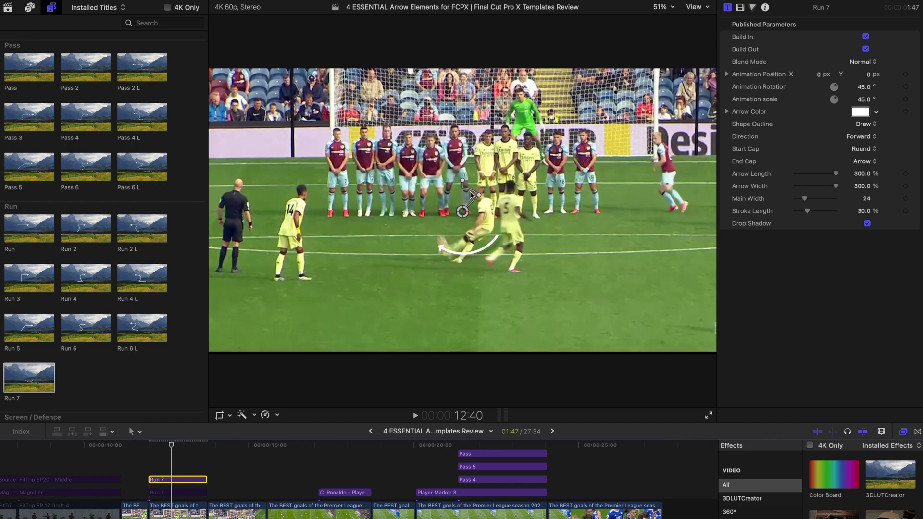
- Enlarge the Run 7 arrow, turn off Build Out, and move it to start at the kicker
drag(480, 197, 421, 155)
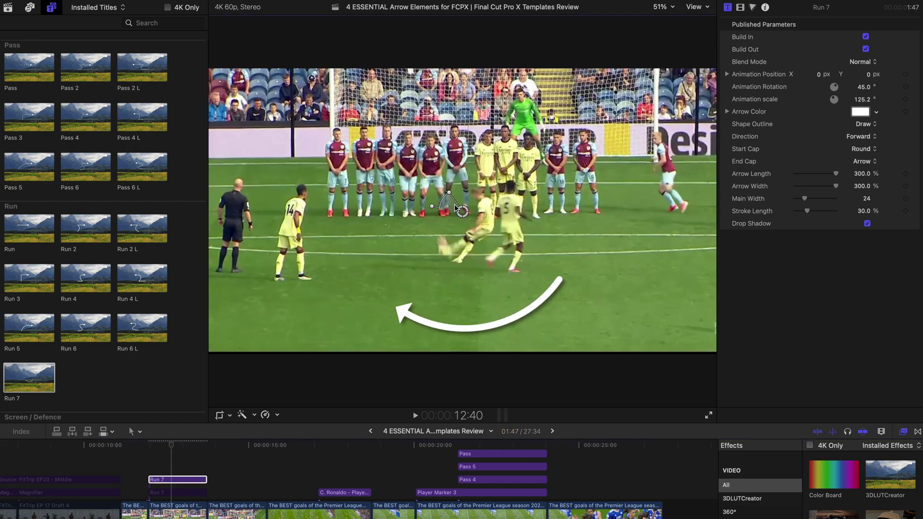
drag(176, 445, 192, 446)
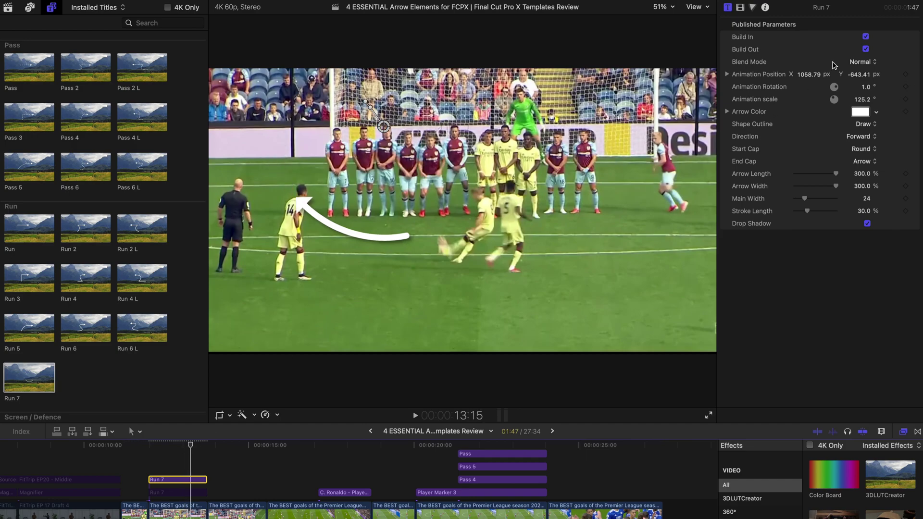
click(864, 59)
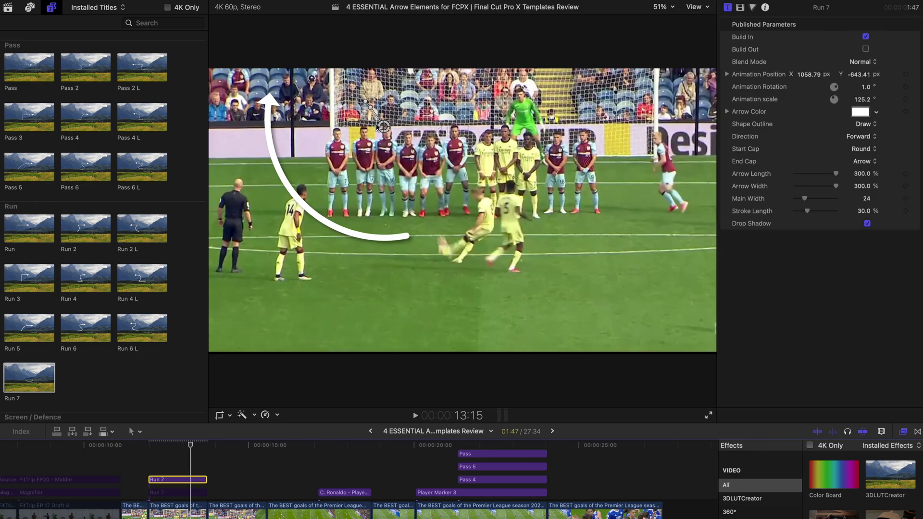
drag(388, 129, 412, 131)
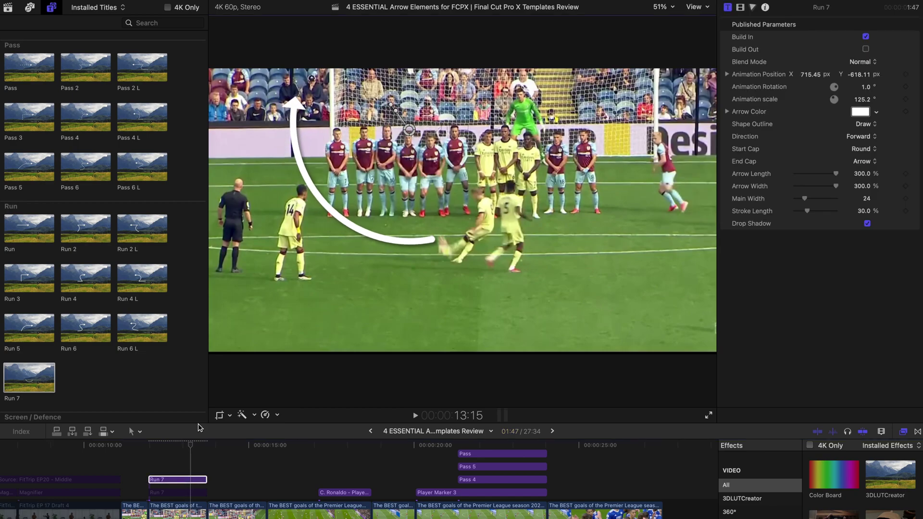
drag(193, 451, 199, 451)
- Make the Run 7 arrow blue, trying a Bevel end cap before restoring the arrowhead
click(874, 126)
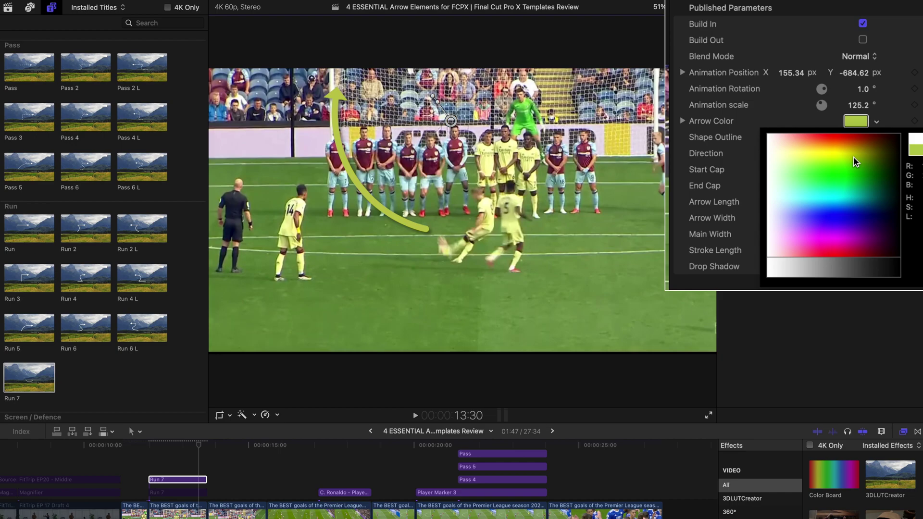
click(855, 206)
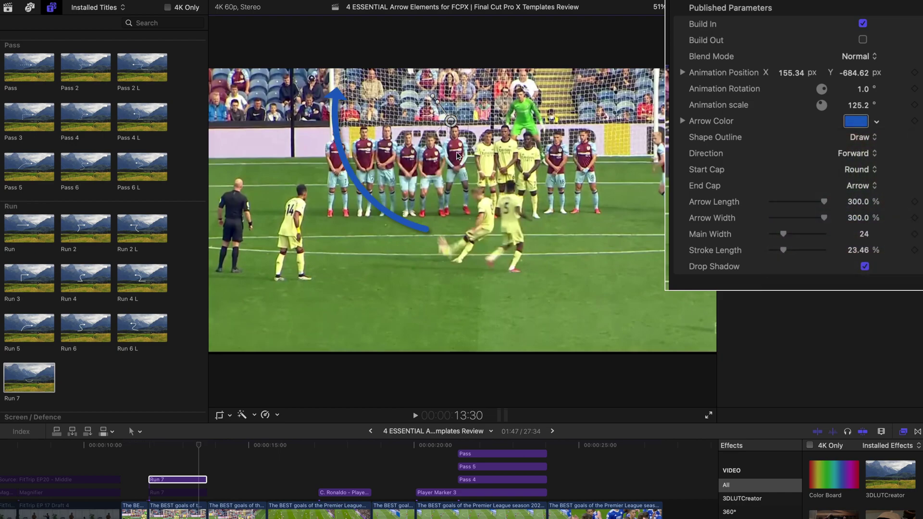
click(873, 187)
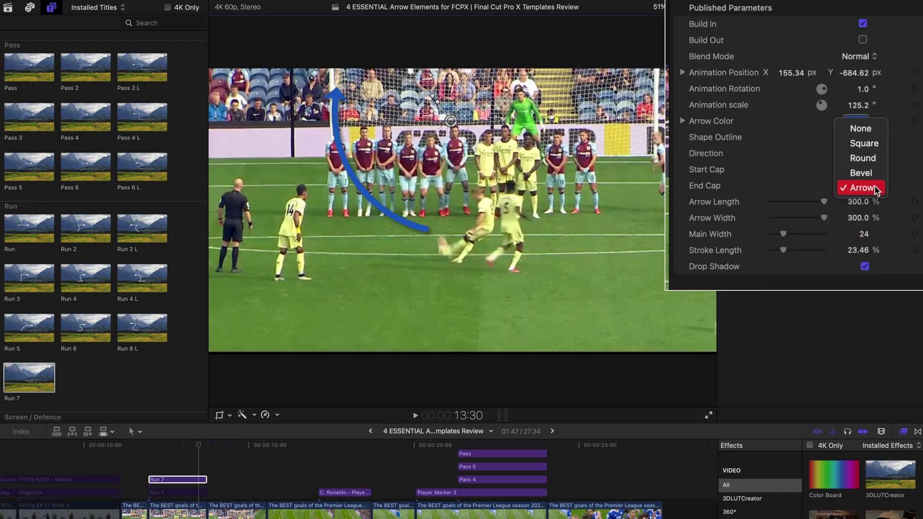
click(872, 178)
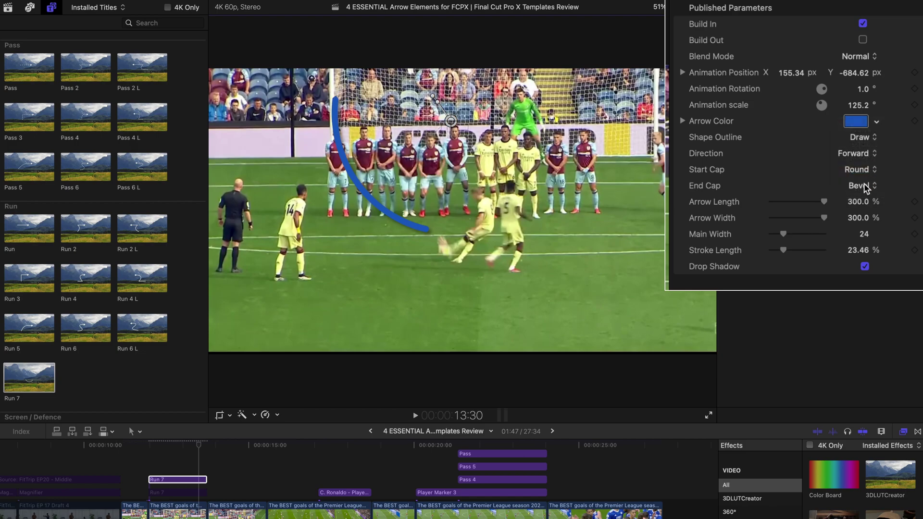
click(866, 187)
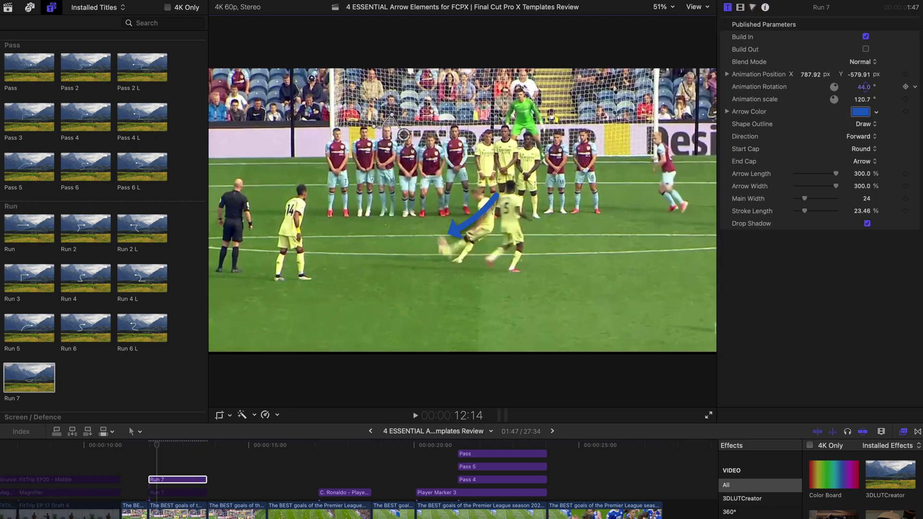
- Rotate the arrow upward, raise Stroke Length to 100%, and move it onto the kicker
drag(391, 114, 419, 116)
click(150, 443)
key(space)
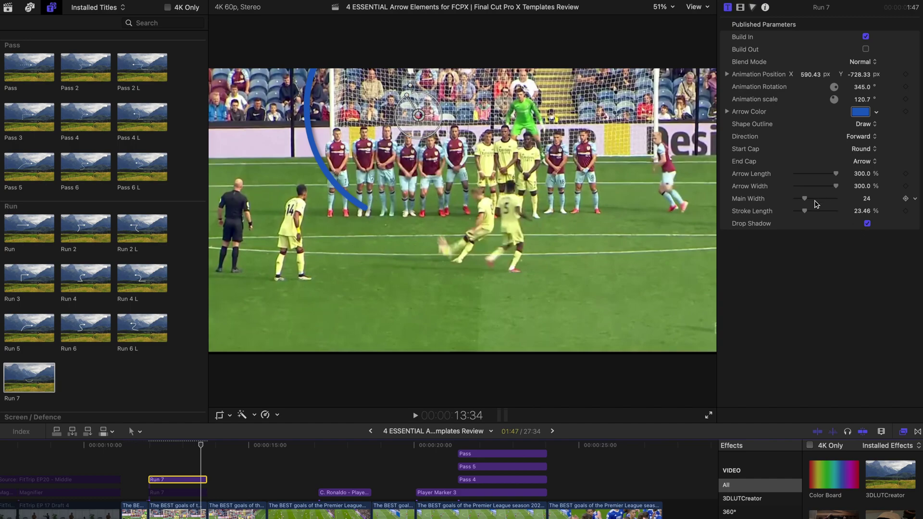
drag(805, 212, 809, 213)
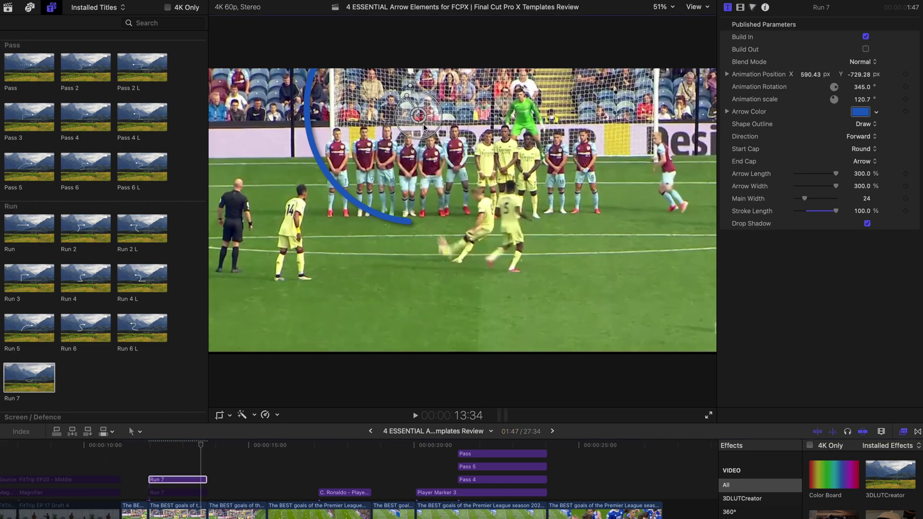
drag(424, 121, 449, 147)
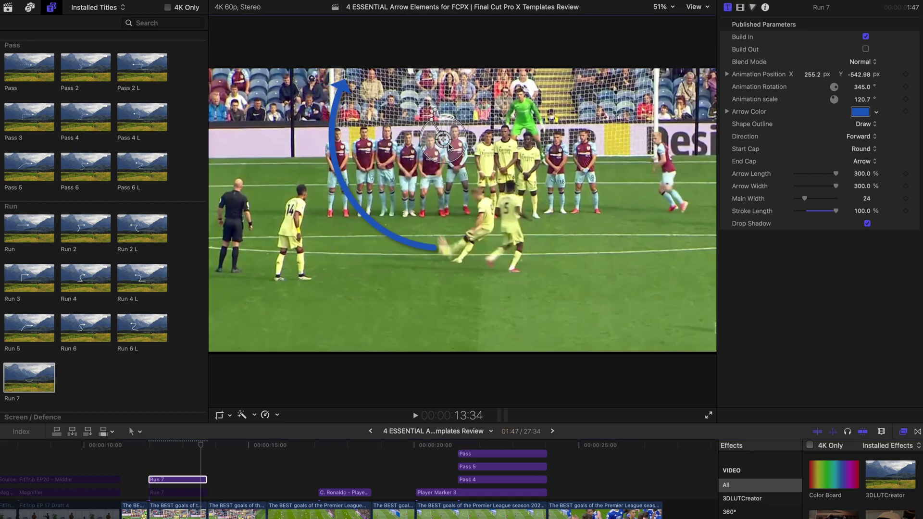
click(223, 445)
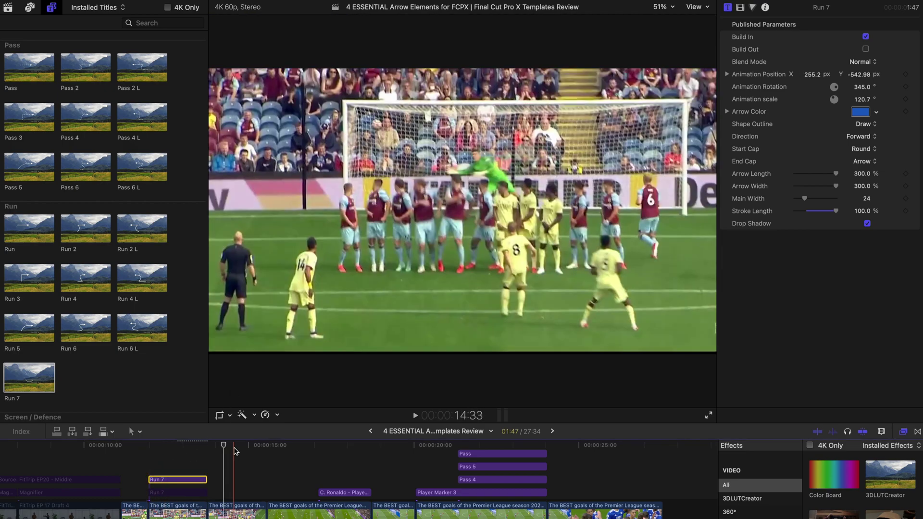
- Add the Soccer Pitch title above the free-kick clip and preview its animation
key(space)
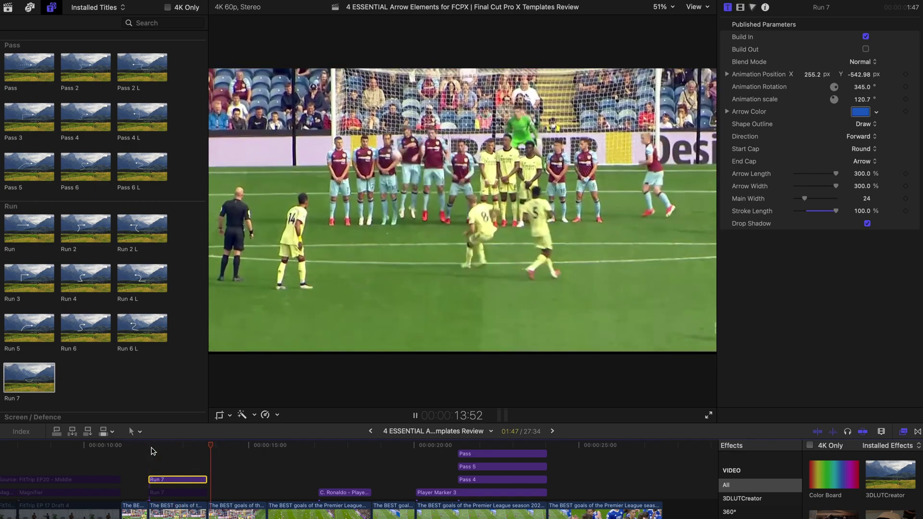
scroll(72, 313, down, 5)
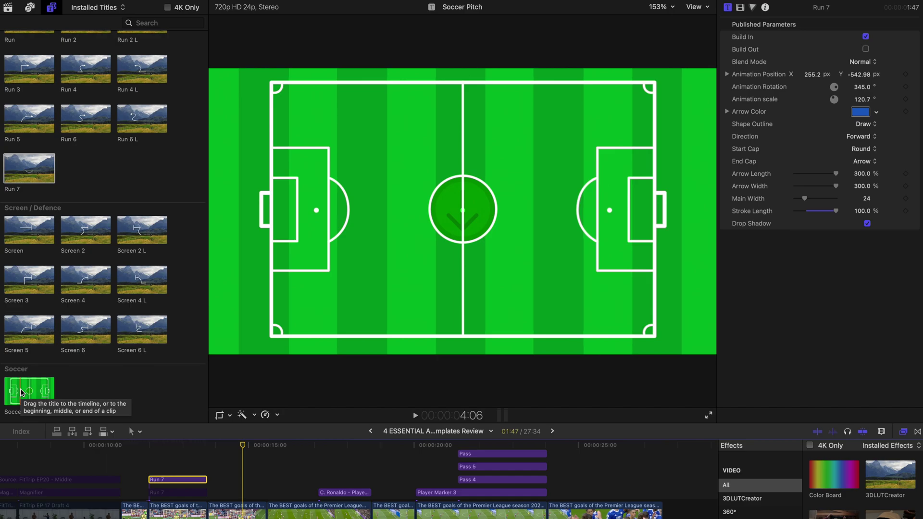
drag(29, 391, 233, 450)
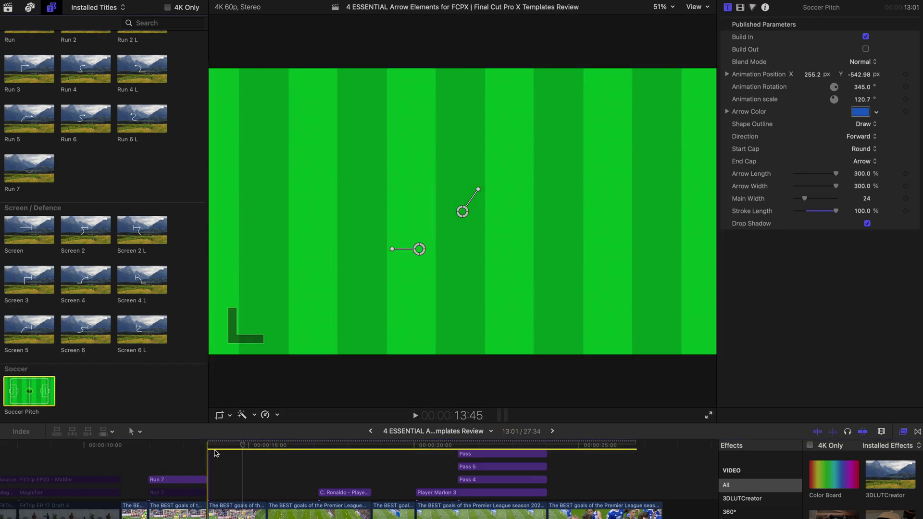
key(space)
click(202, 450)
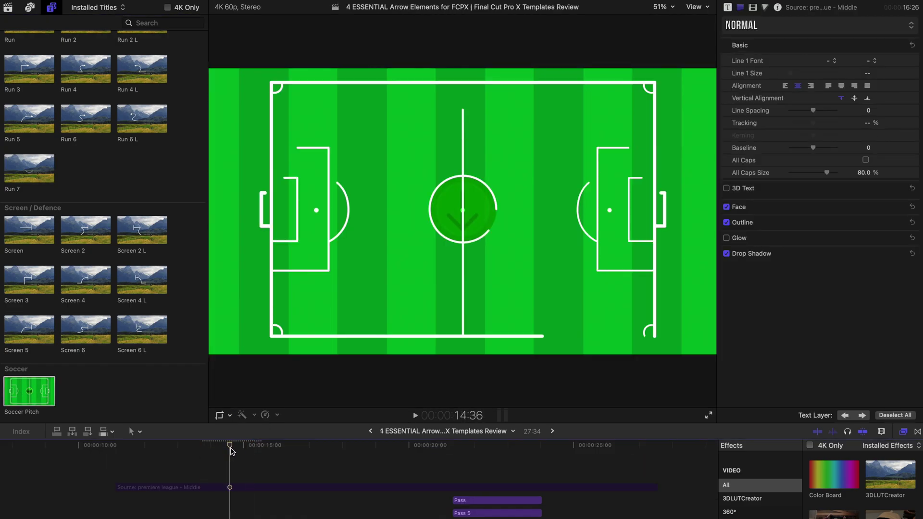
key(space)
- Shrink the pitch to Court Scale 21.3, move it to bottom centre, and add Player Marker Pointer
click(462, 211)
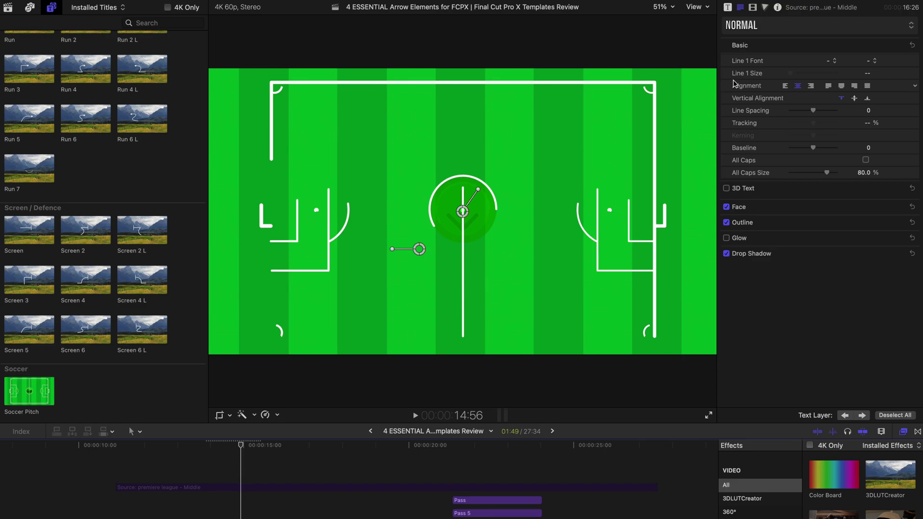
drag(478, 191, 310, 213)
key(ctrl+z)
key(ctrl+z)
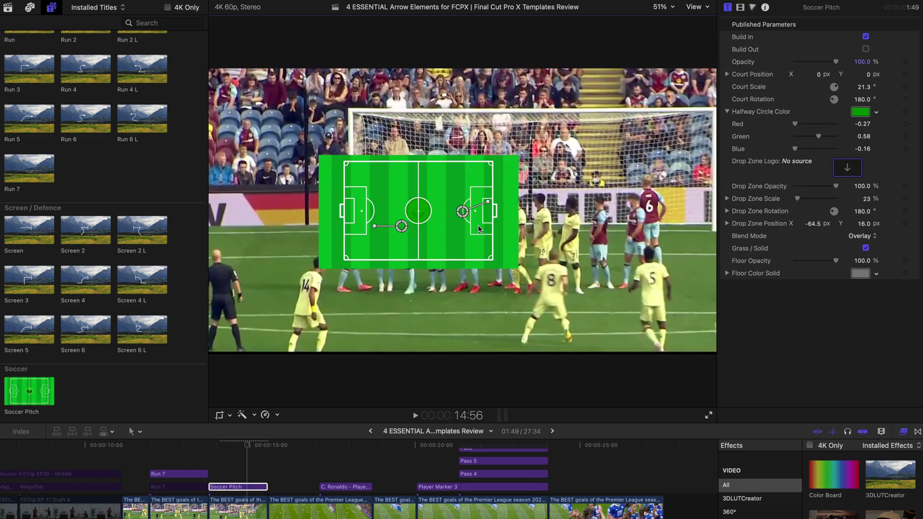
drag(462, 213, 486, 288)
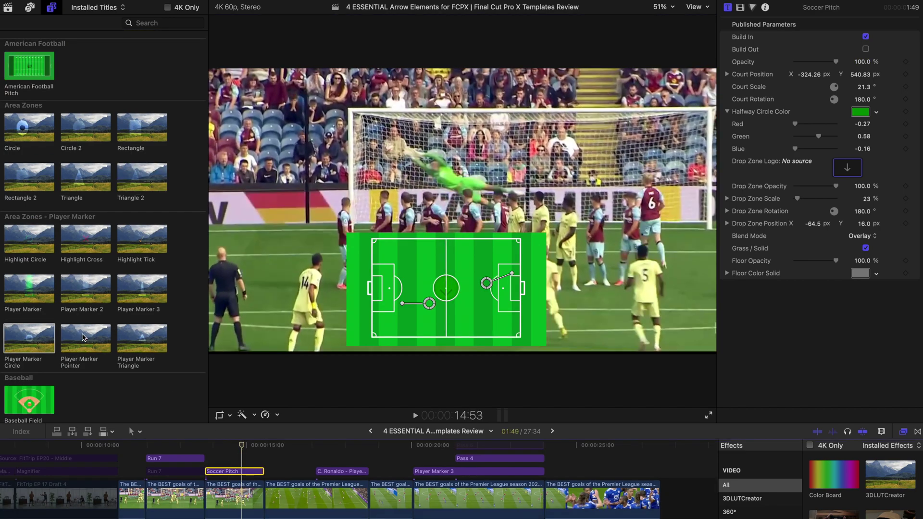
mouse_move(83, 337)
mouse_down()
mouse_move(241, 425)
mouse_move(223, 460)
mouse_up()
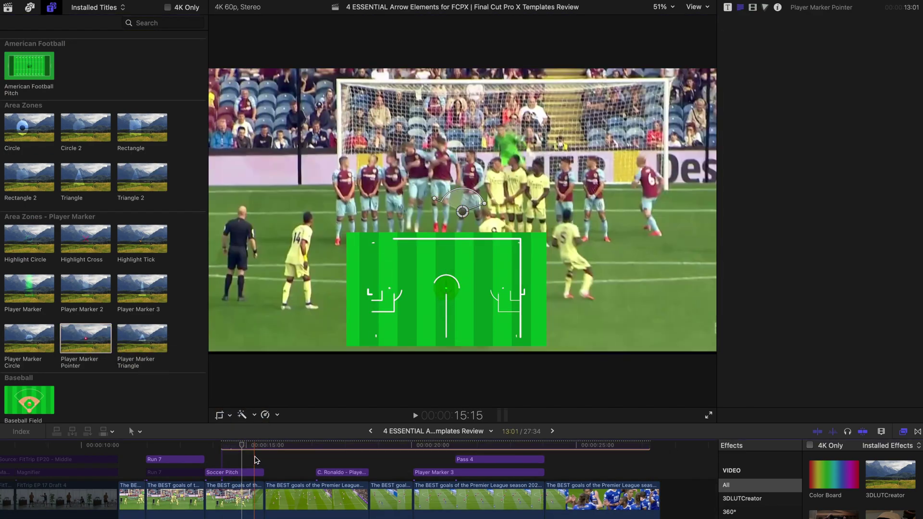
- Place the Player Marker Pointer on the mini pitch, scaling it down to fit
drag(466, 213, 476, 308)
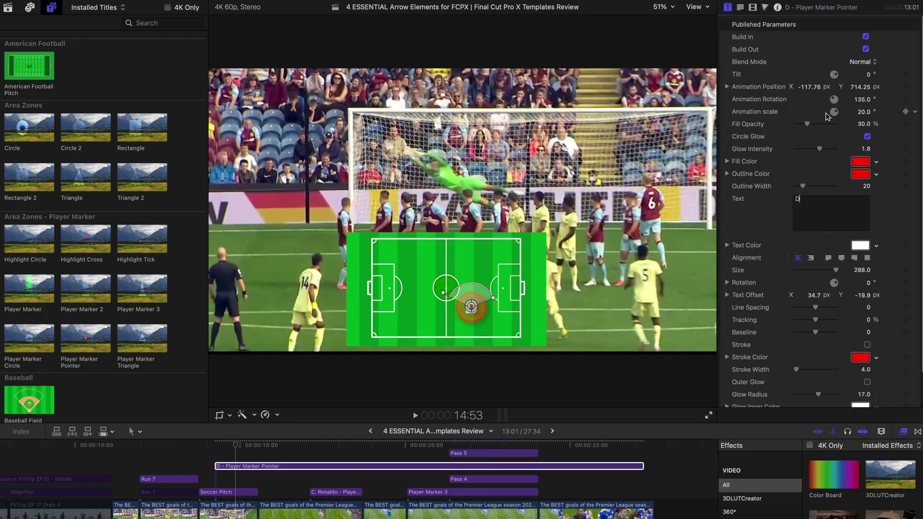
drag(864, 114, 863, 132)
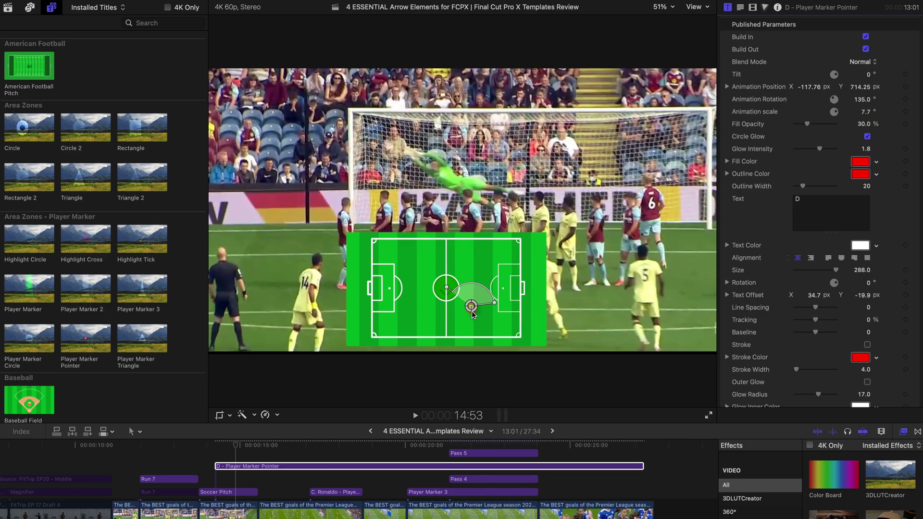
drag(471, 307, 475, 264)
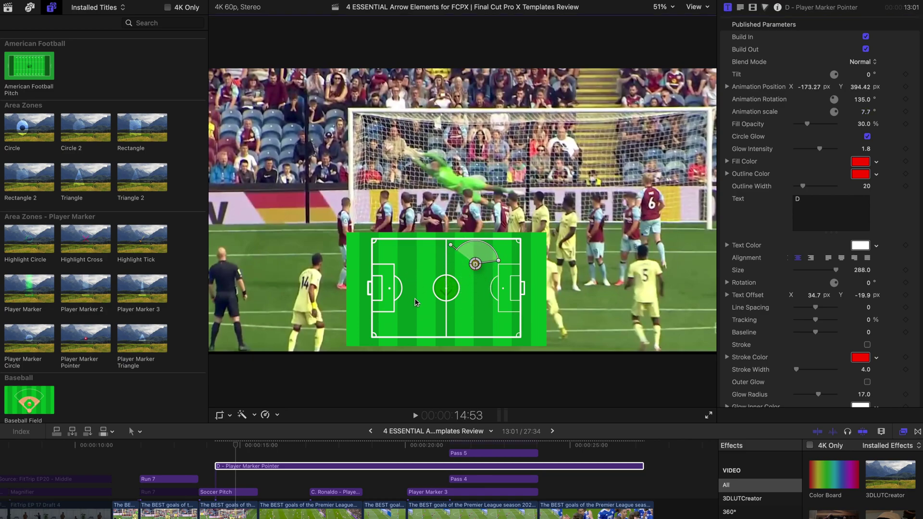
- Check another title's settings, then select the Player Marker Pointer clip and delete it
click(235, 483)
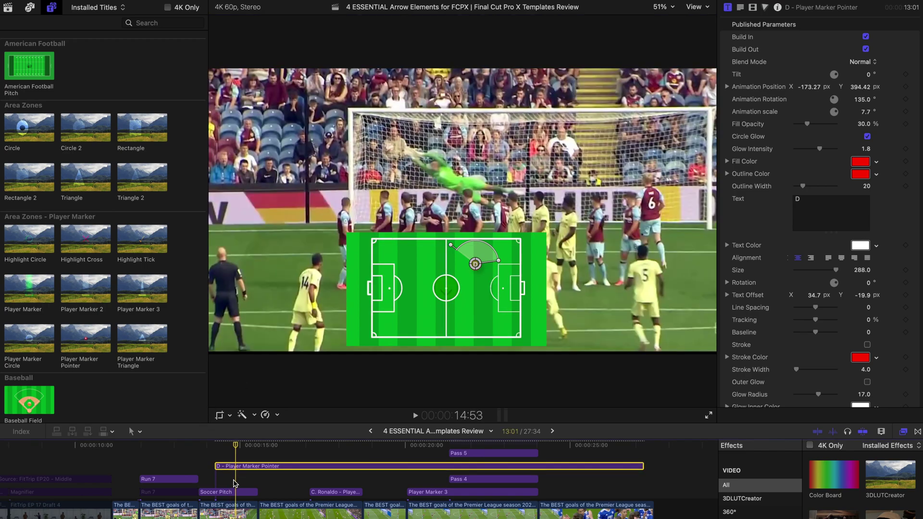
click(439, 270)
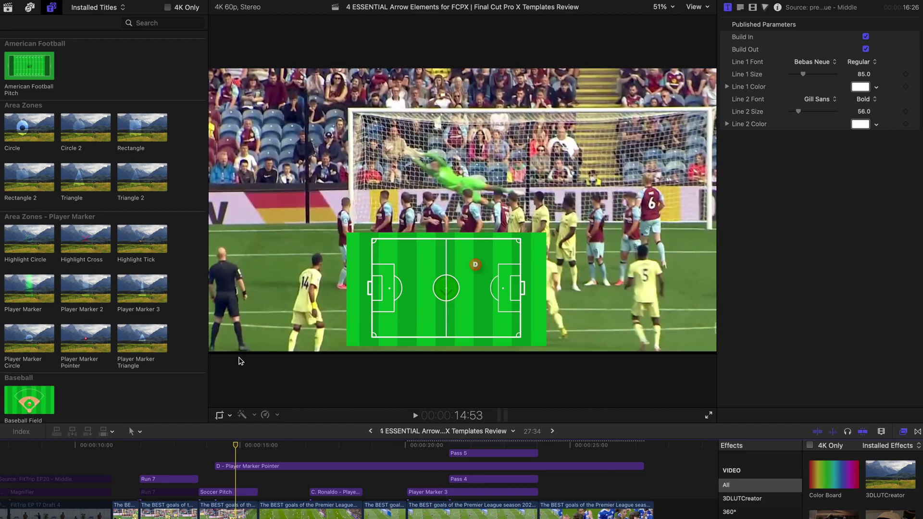
click(241, 467)
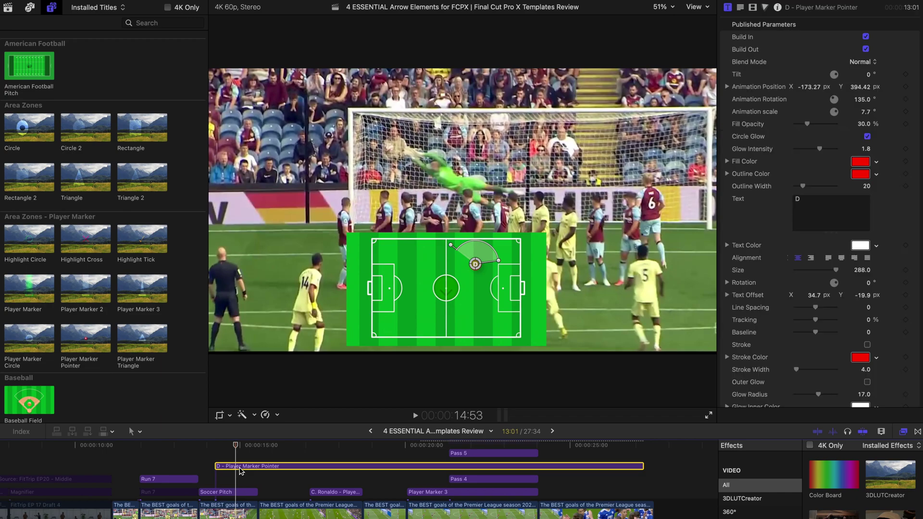
key(Delete)
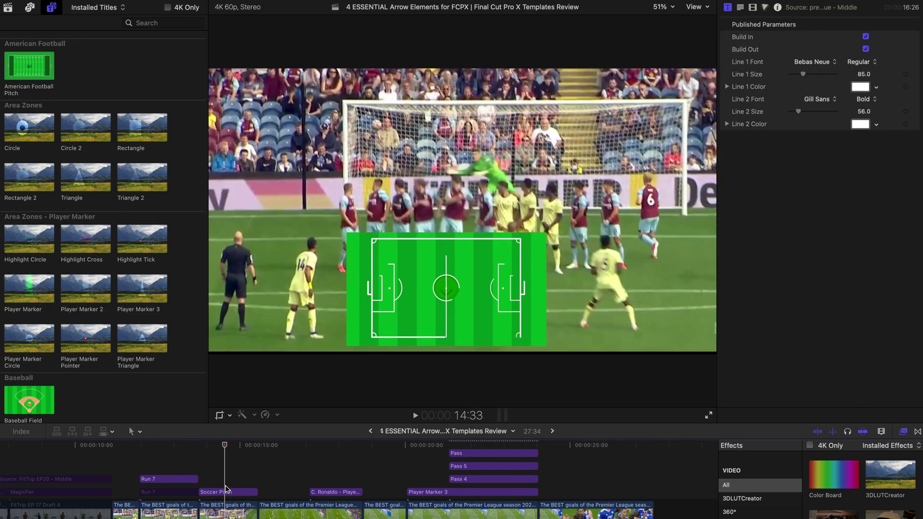
- Delete the Soccer Pitch clip and add Player Marker 3 above the C. Ronaldo clip at the goal attack
click(226, 489)
key(Delete)
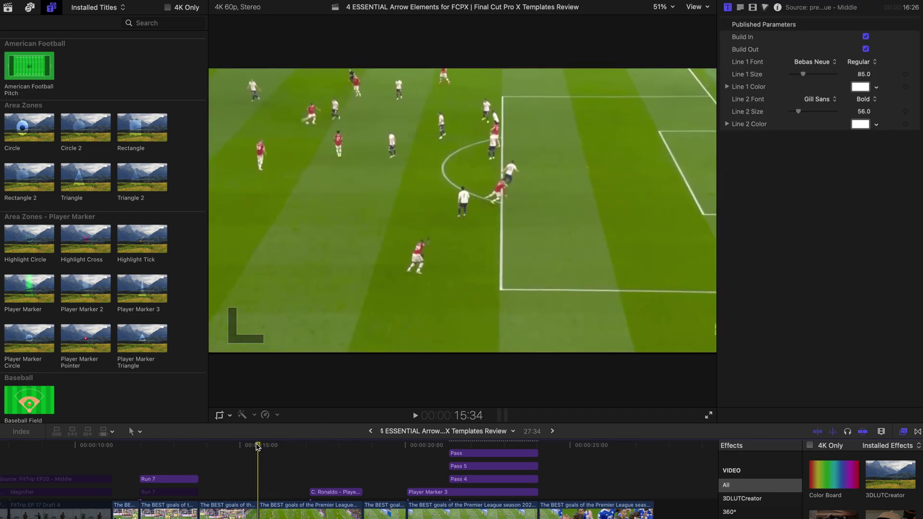
key(space)
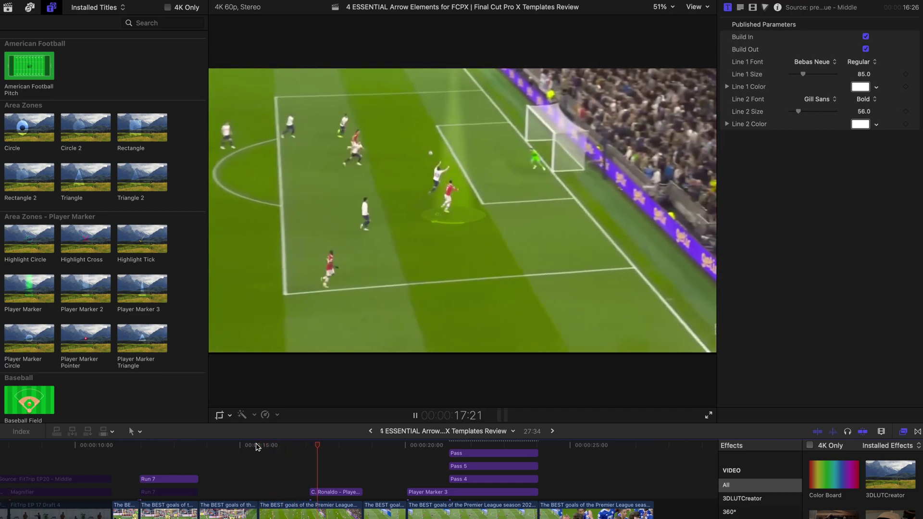
key(space)
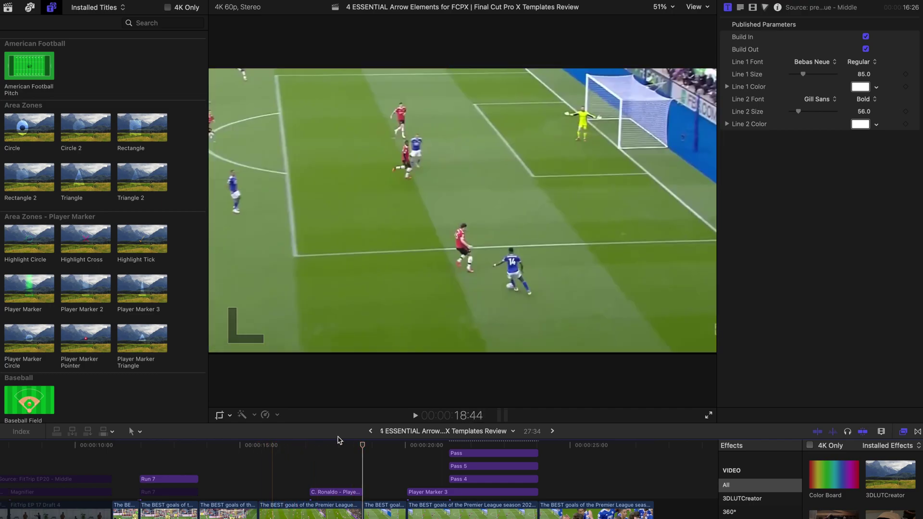
mouse_move(313, 445)
mouse_down()
mouse_move(348, 452)
mouse_move(336, 452)
mouse_up()
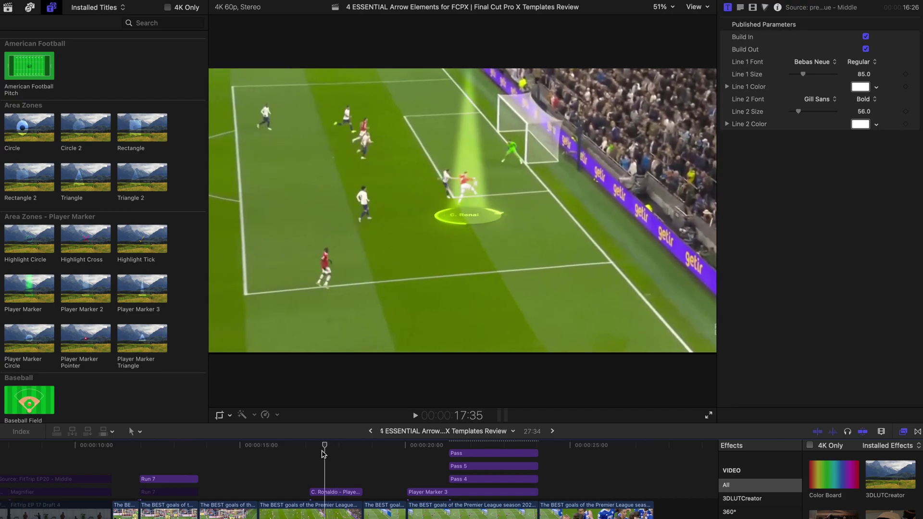
drag(142, 288, 343, 481)
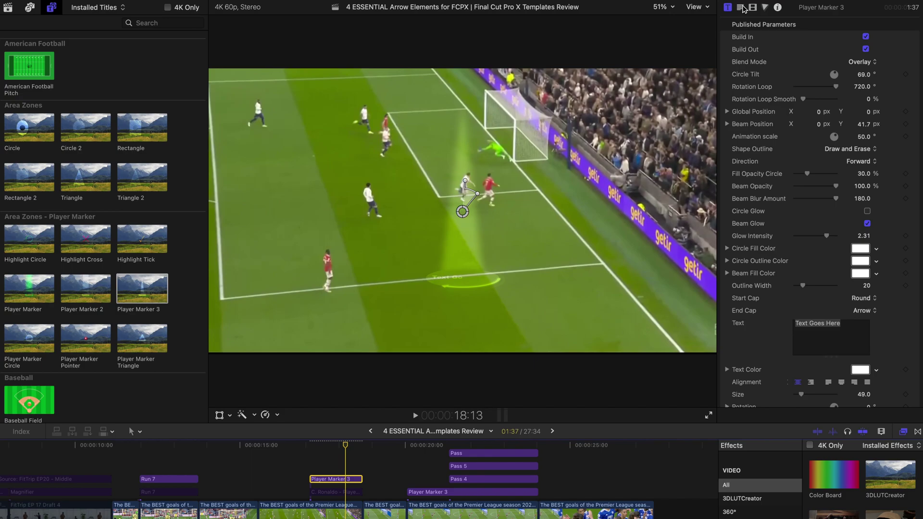
- Shrink the Player Marker 3 spotlight and move it onto the attacking player
mouse_move(478, 194)
mouse_down()
mouse_move(495, 205)
mouse_move(464, 207)
mouse_move(488, 172)
mouse_up()
drag(337, 439, 312, 448)
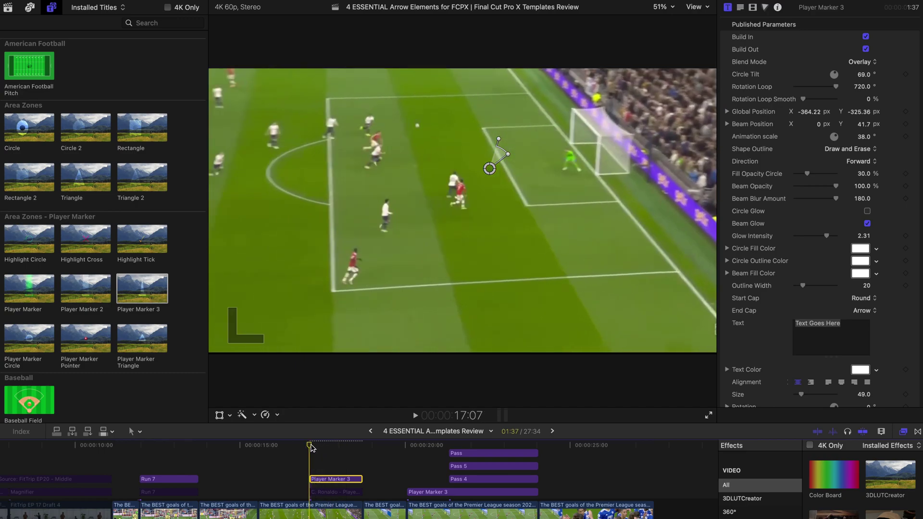
drag(489, 171, 455, 171)
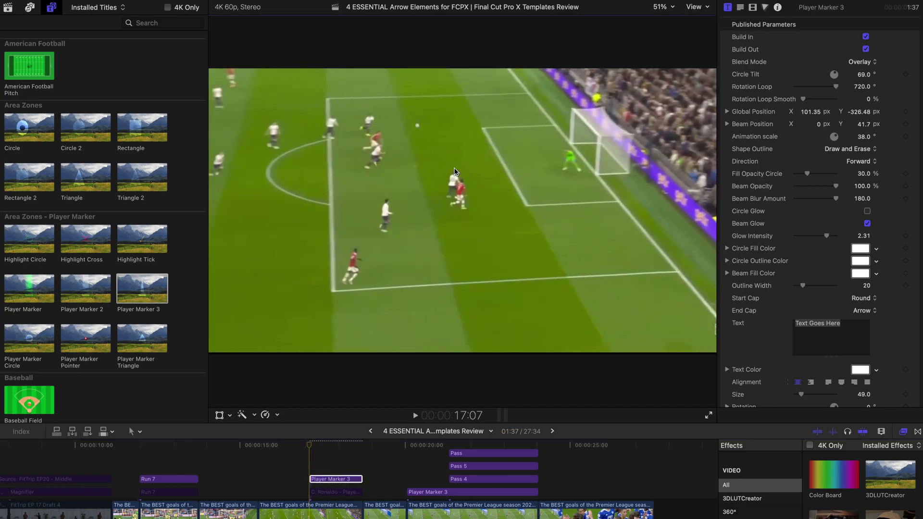
key(Right)
key(Right)
key(Right)
key(Right)
key(Right)
key(Right)
key(Right)
key(Right)
key(Right)
key(Right)
key(Right)
key(Right)
key(Right)
key(Right)
key(Right)
key(Right)
key(Right)
key(Right)
key(Right)
key(Right)
key(Right)
key(Right)
key(Right)
key(Right)
key(Right)
key(Right)
key(Right)
key(Right)
key(Right)
key(Right)
key(Right)
key(Right)
key(Right)
key(Right)
key(Right)
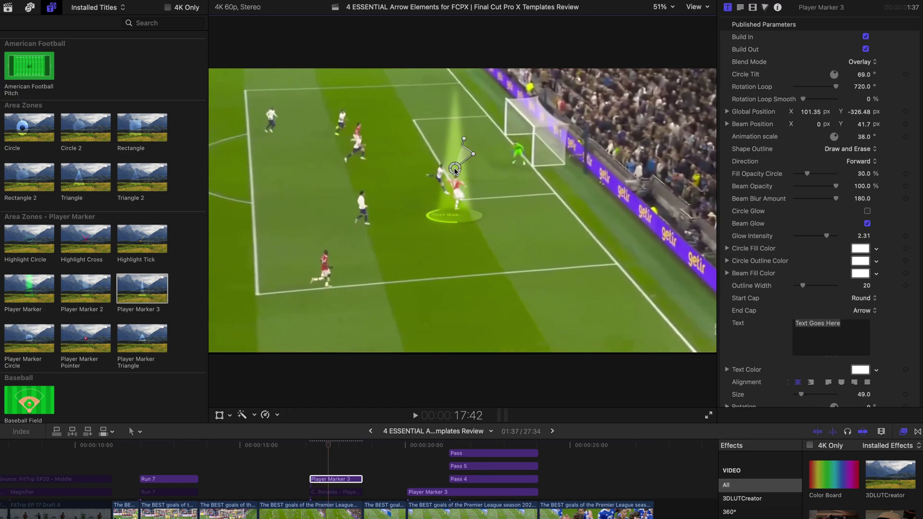
key(Left)
key(Left)
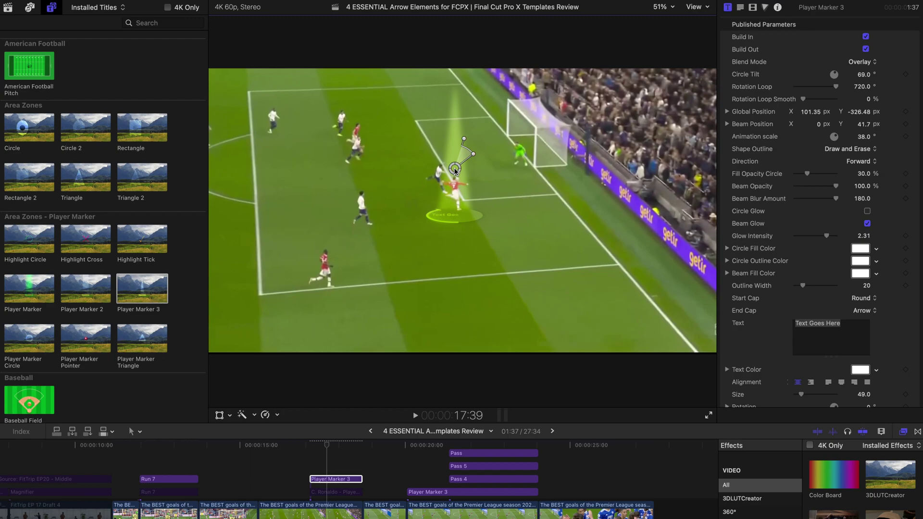
- Keyframe the marker's Global Position across frames to follow the attacker to -94.97, -324.8 px
scroll(793, 152, down, 1)
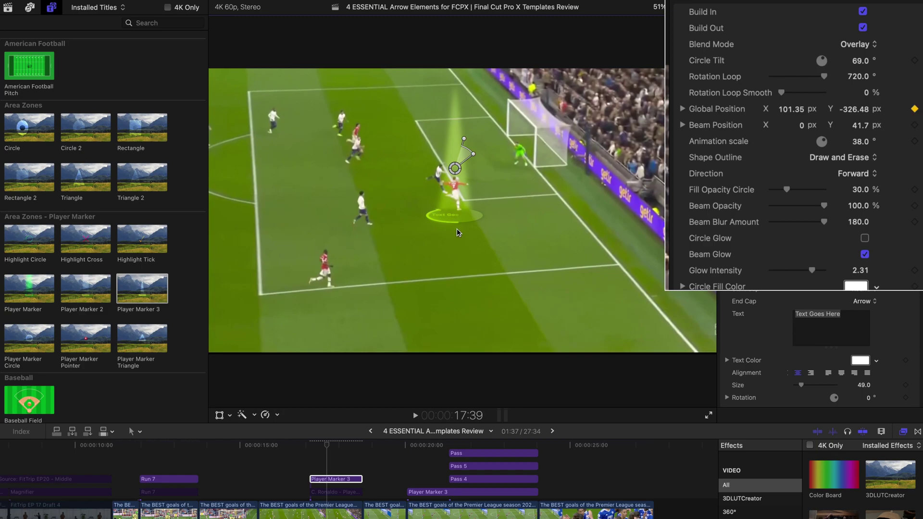
key(Right)
key(Right)
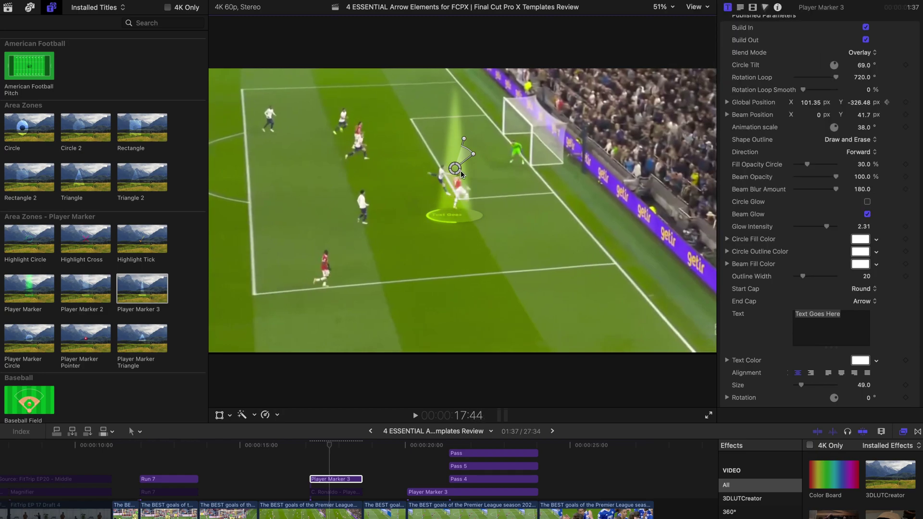
drag(458, 175, 472, 176)
key(Right)
key(Right)
key(Right)
key(Right)
click(335, 445)
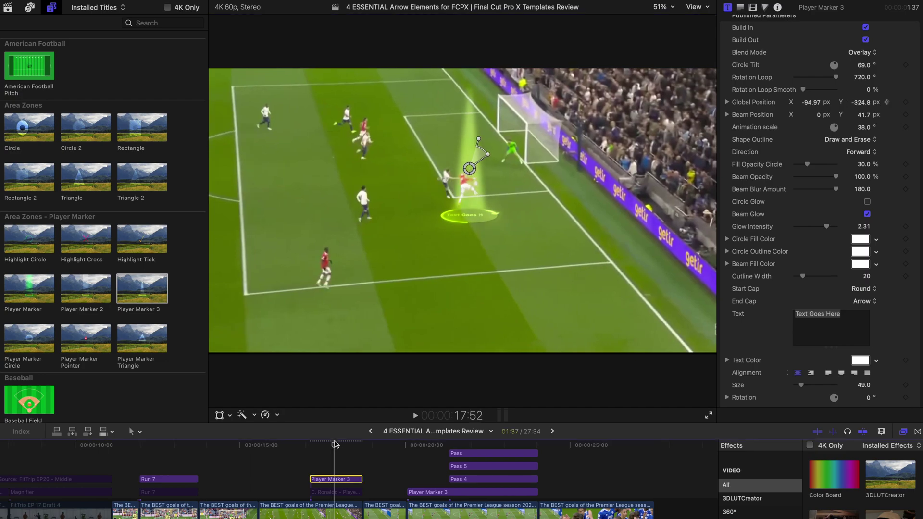
drag(335, 444, 341, 447)
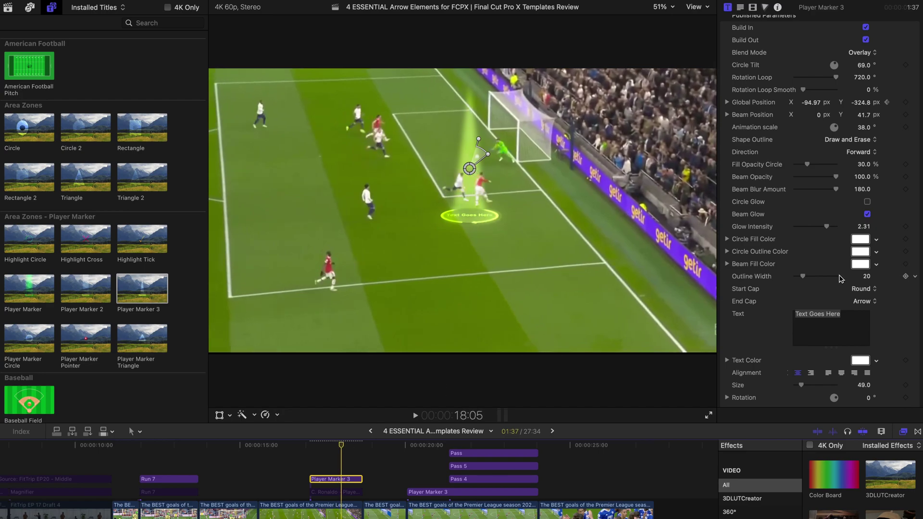
- Replace the 'Text Goes Here' label with 'C. Ronaldo'
click(836, 318)
key(BackSpace)
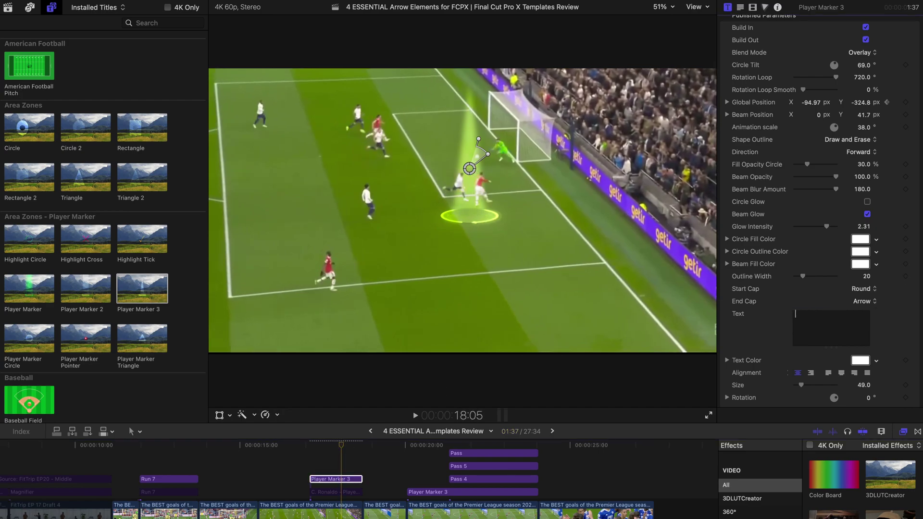
text(C. Ronaldo)
- Play back the labelled spotlight marker, then move on to the next football clip
click(309, 445)
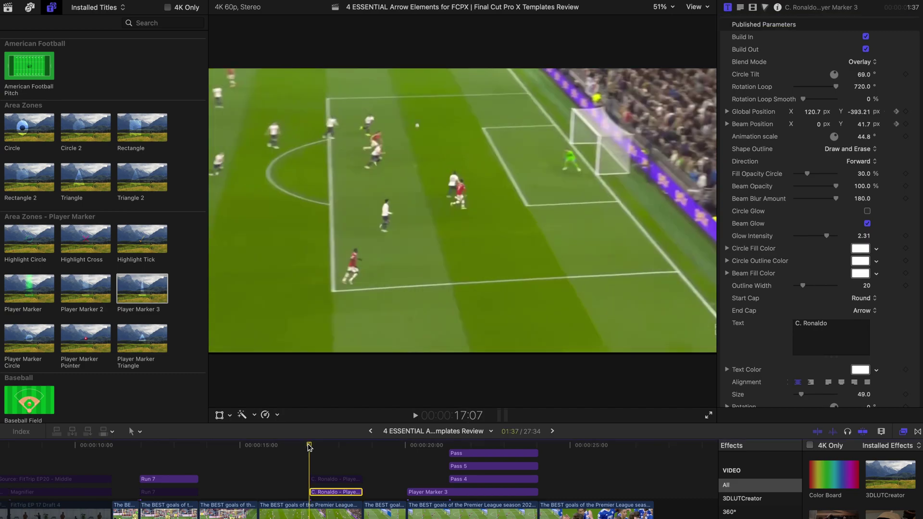
key(space)
key(space)
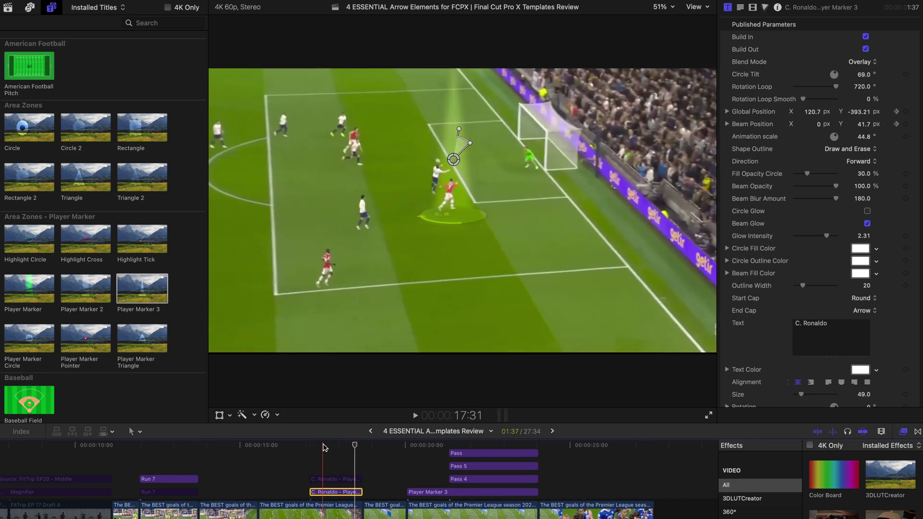
drag(325, 449, 398, 443)
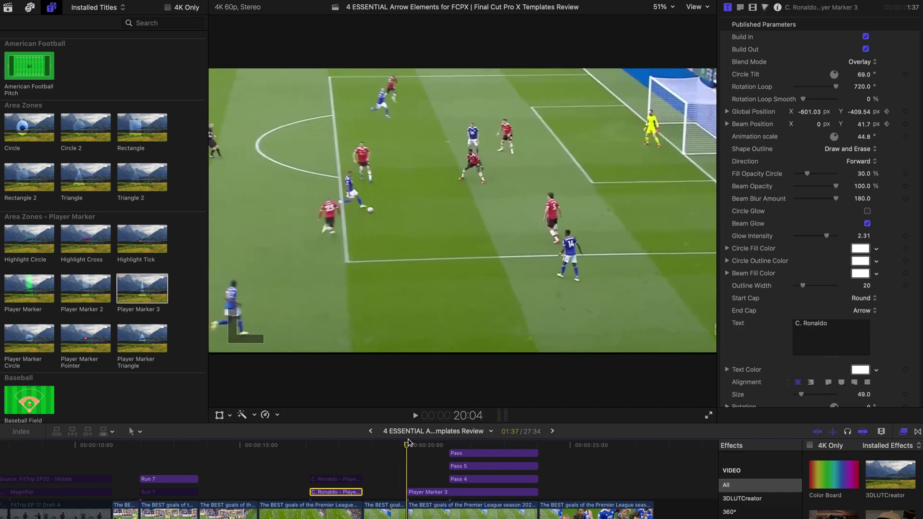
click(386, 505)
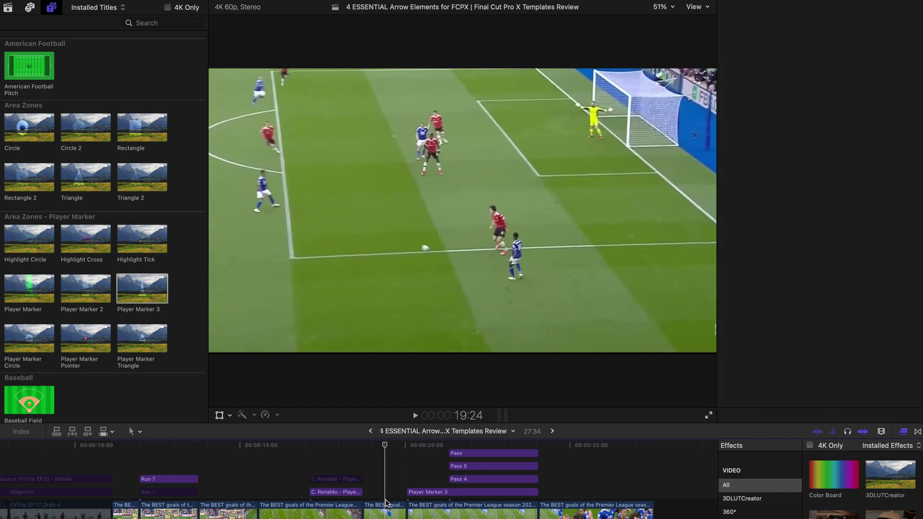
- Preview the Ronaldo attack clip and select its white dashed Pass arrow title for editing
key(alt+f)
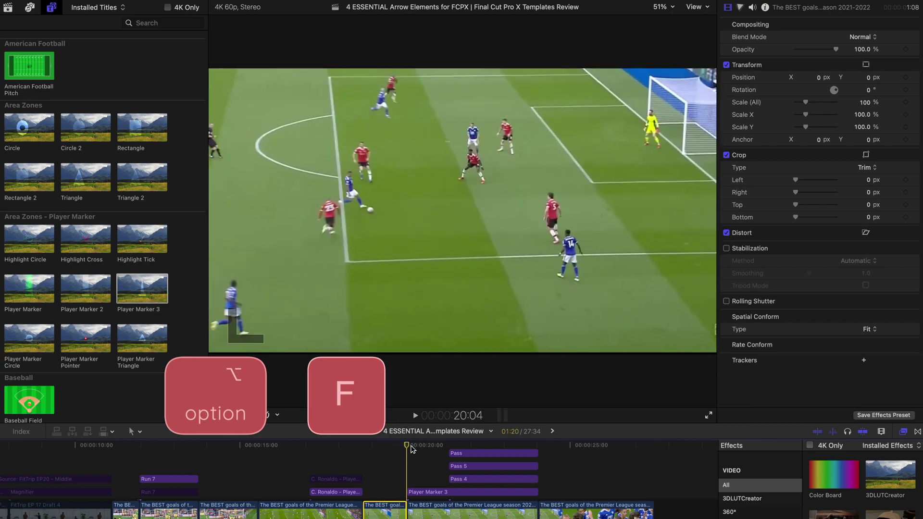
click(415, 508)
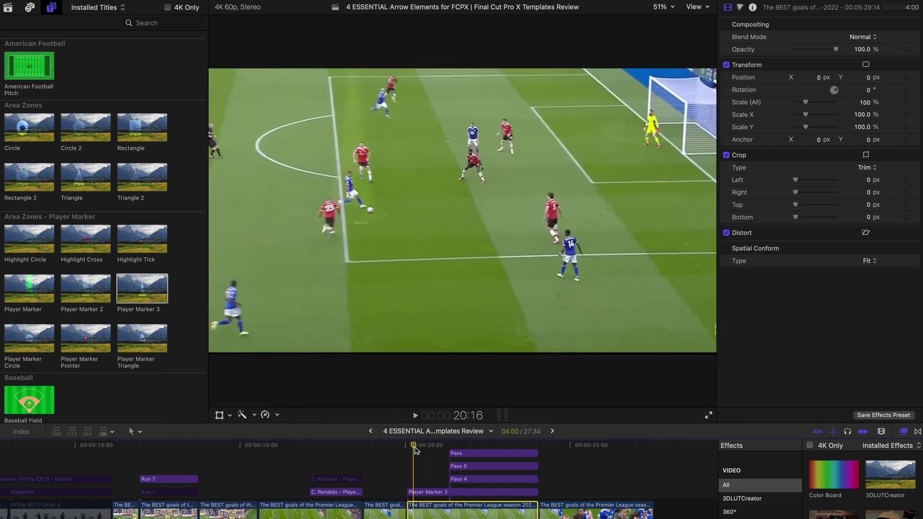
key(space)
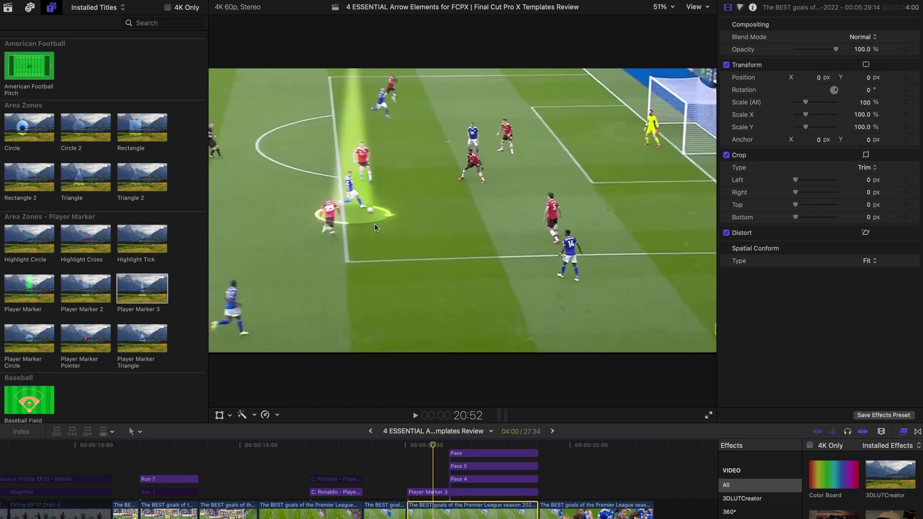
drag(425, 441, 470, 438)
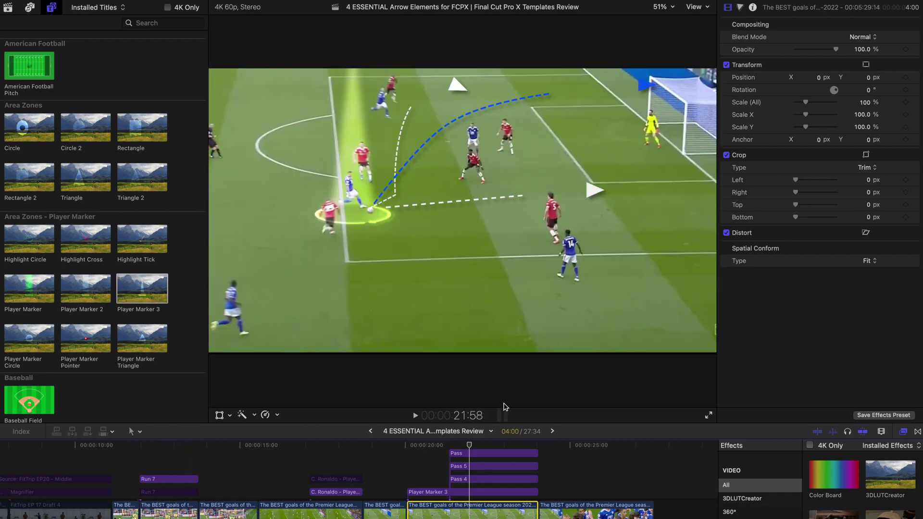
scroll(139, 267, down, 20)
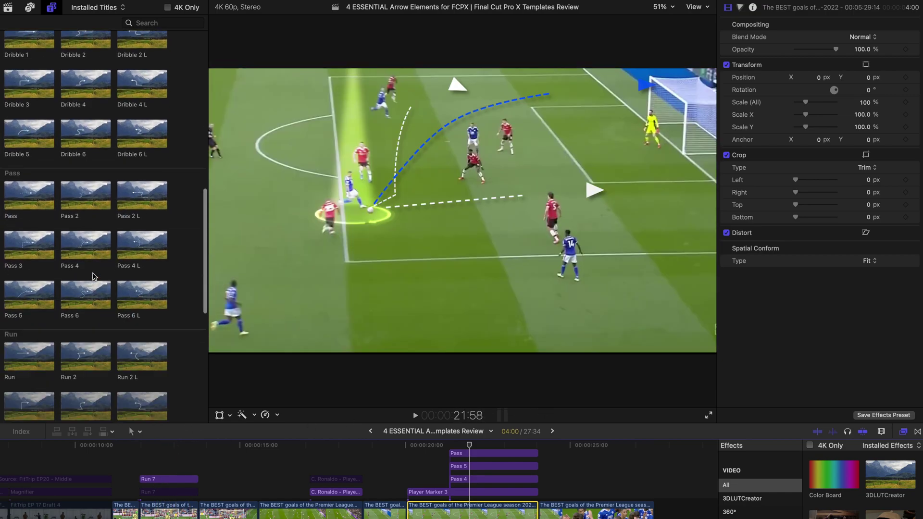
click(26, 187)
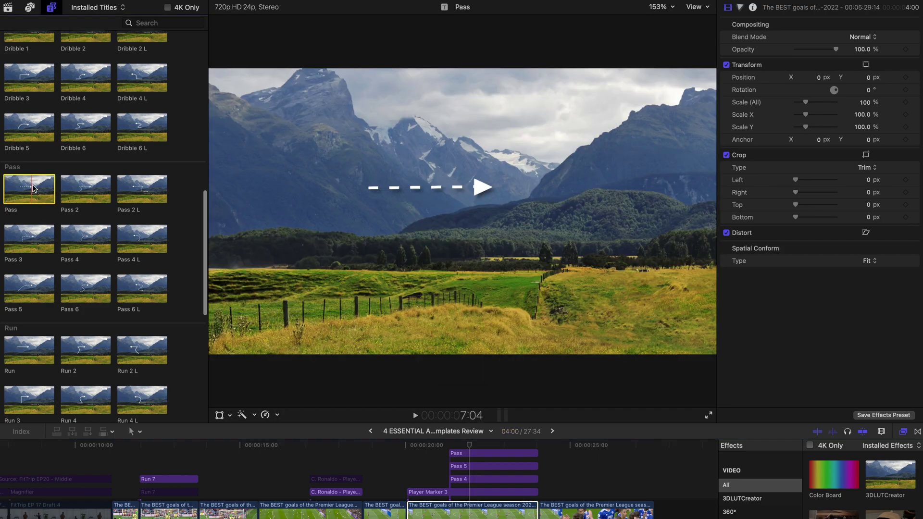
click(467, 455)
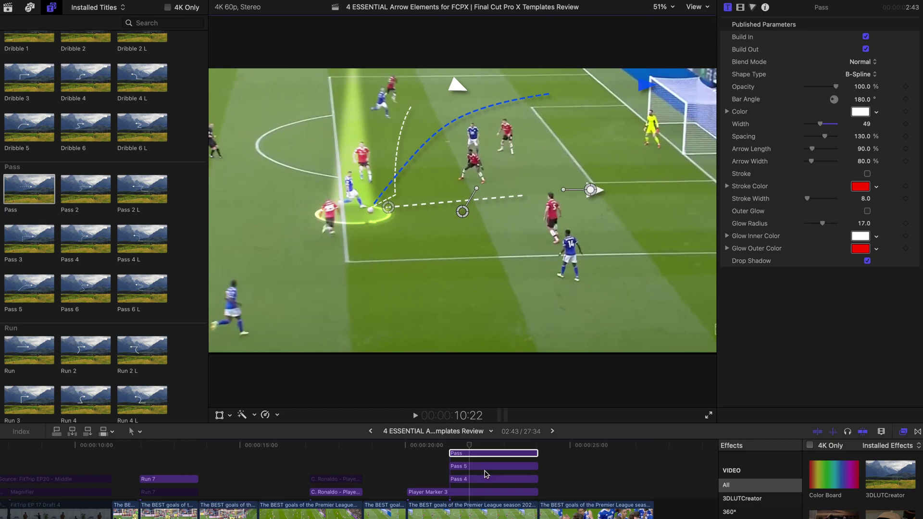
- Drag the blue Pass 5 arrow's middle point upward so it arcs high toward the goal mouth
key(super+Down)
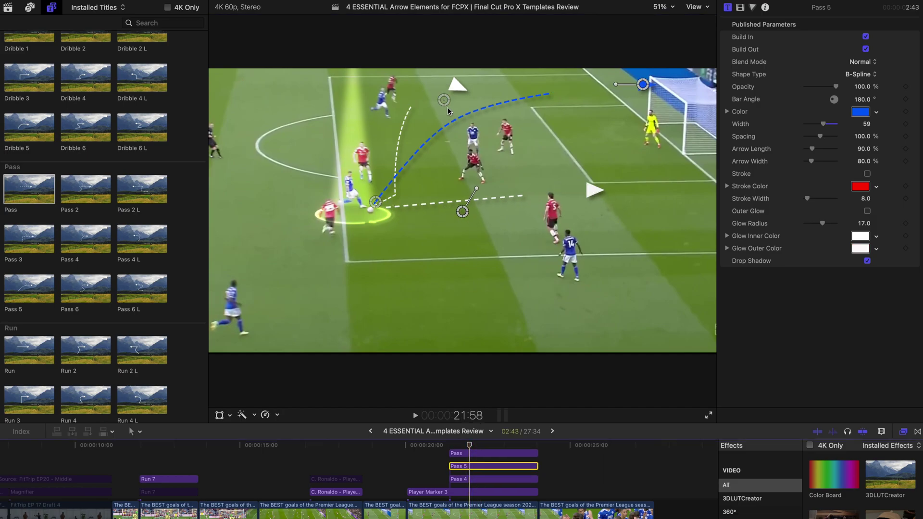
drag(445, 101, 435, 80)
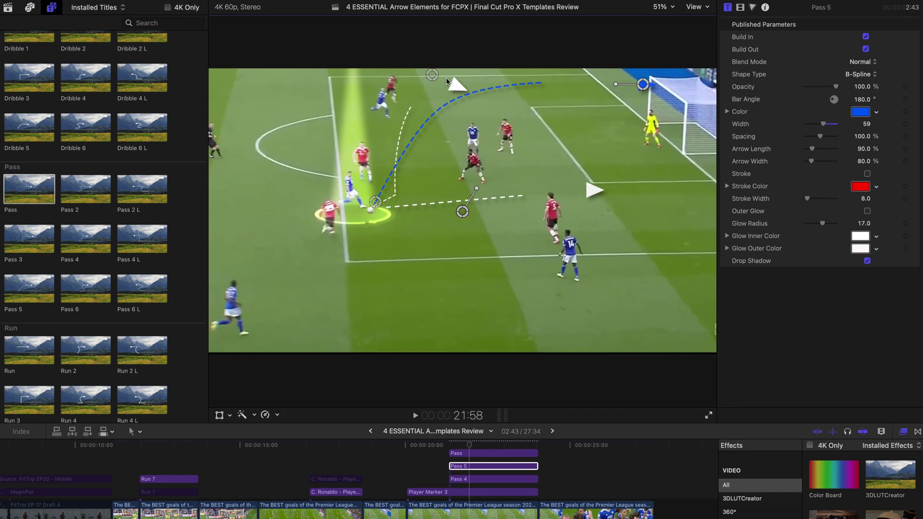
key(super+z)
key(space)
key(space)
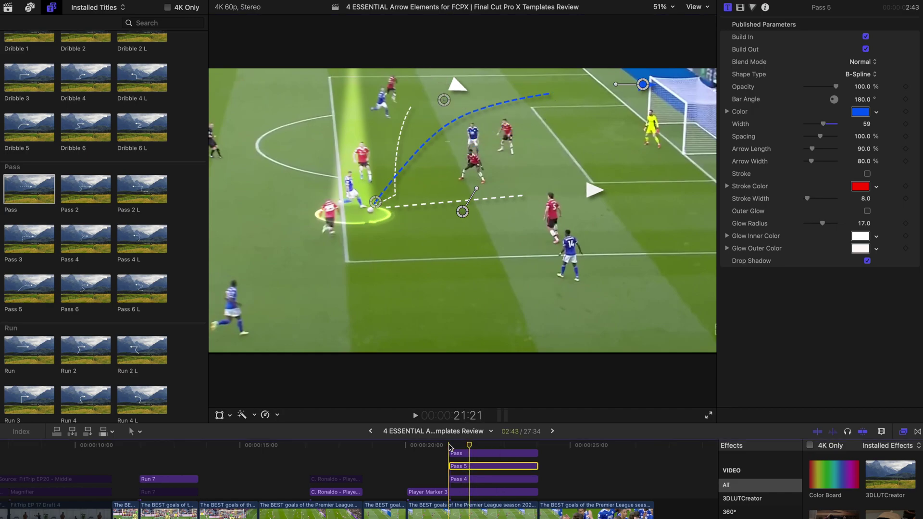
drag(445, 100, 523, 56)
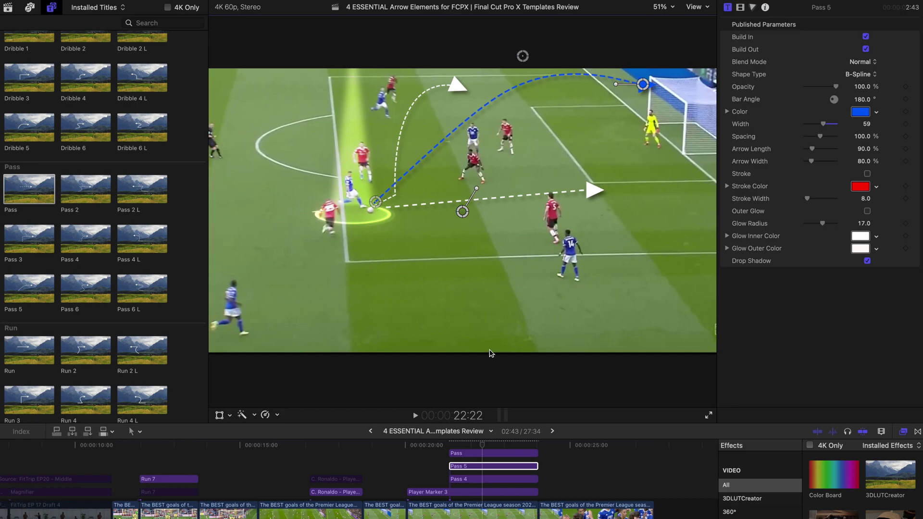
- Replay the Ronaldo clip, then at 22:50 push the blue arc's control point further right
click(408, 448)
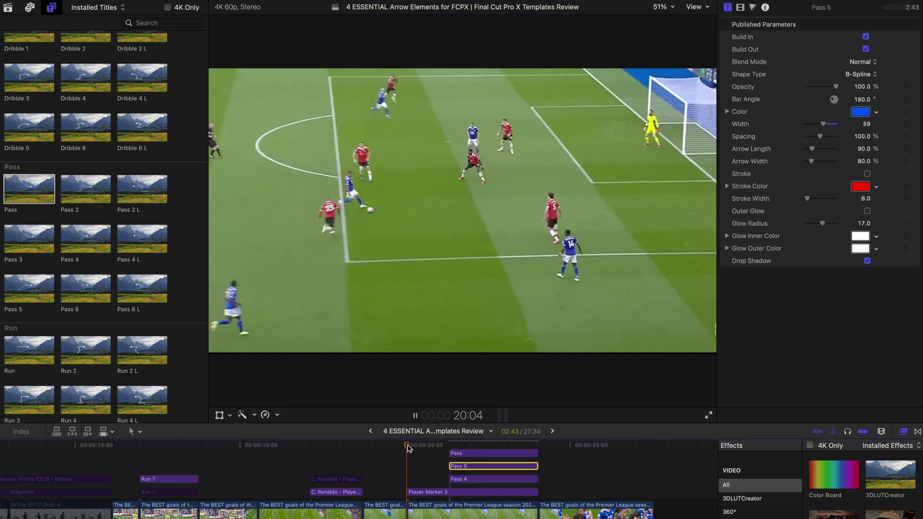
key(space)
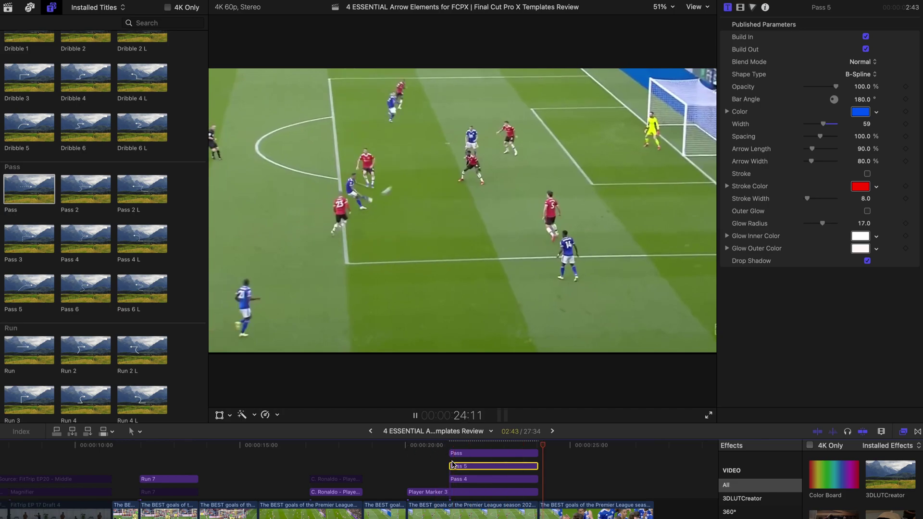
key(space)
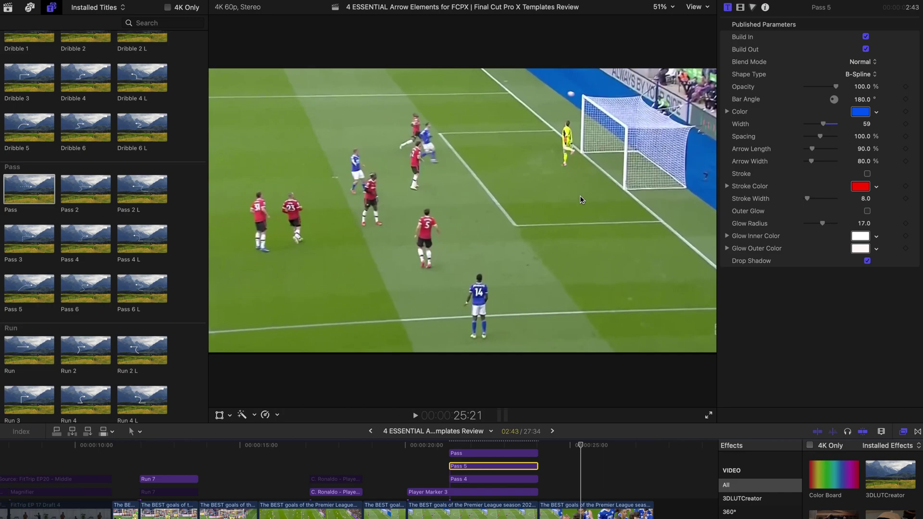
click(498, 446)
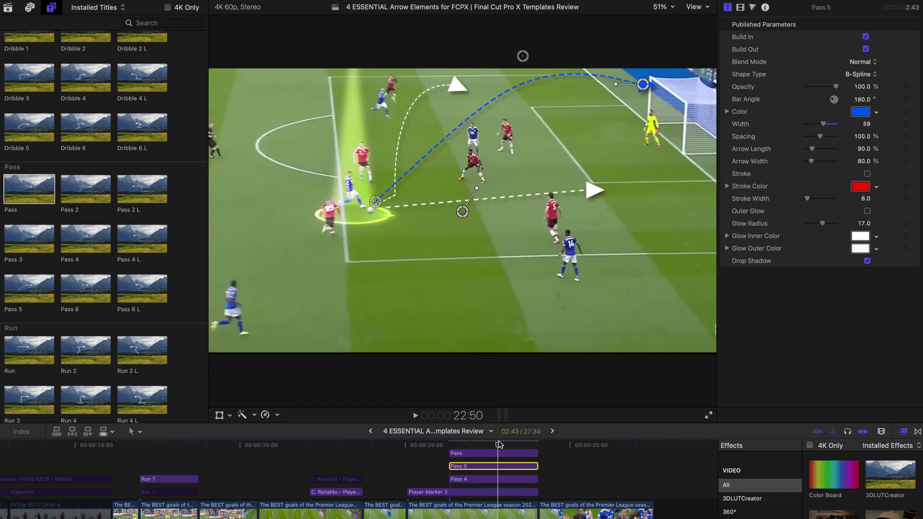
drag(523, 57, 542, 57)
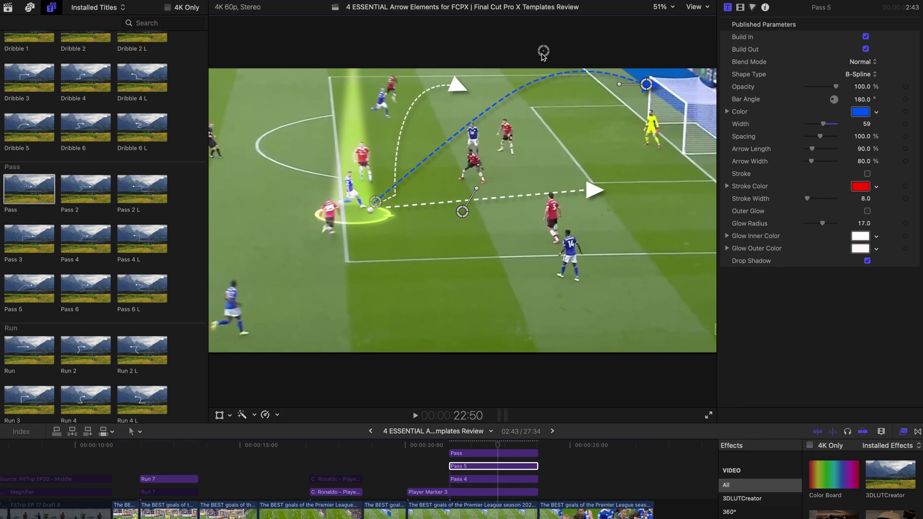